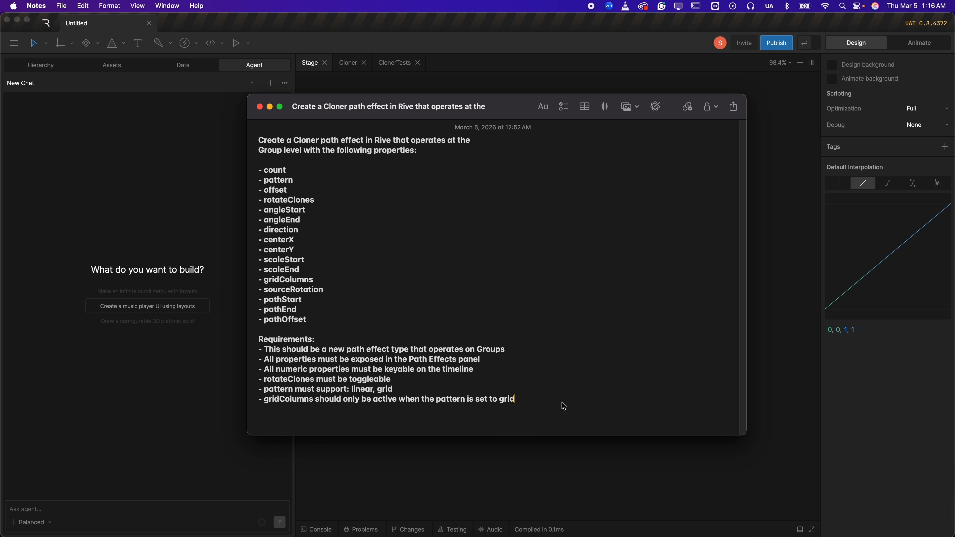
# Copy the full Cloner path effect brief from the note and paste it into the Rive agent's prompt.
pyautogui.moveTo(564, 406); pyautogui.dragTo(213, 140)
pyautogui.press('super+c')
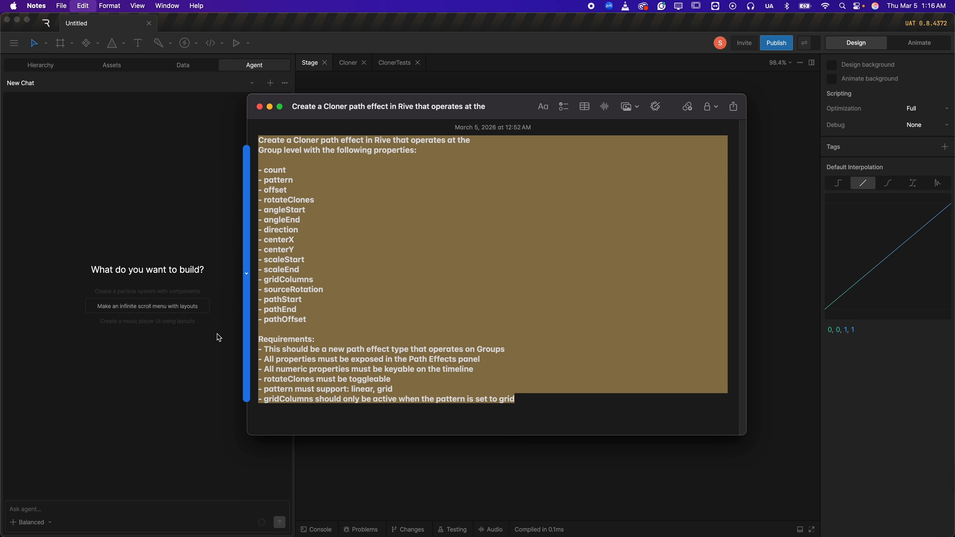
pyautogui.click(118, 508)
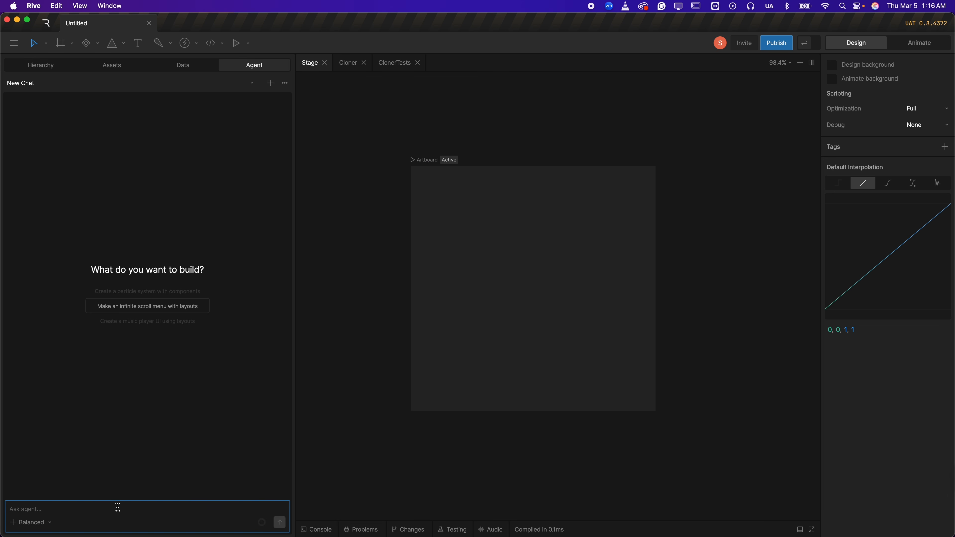
pyautogui.press('super+v')
pyautogui.scroll(2, 40, 511)
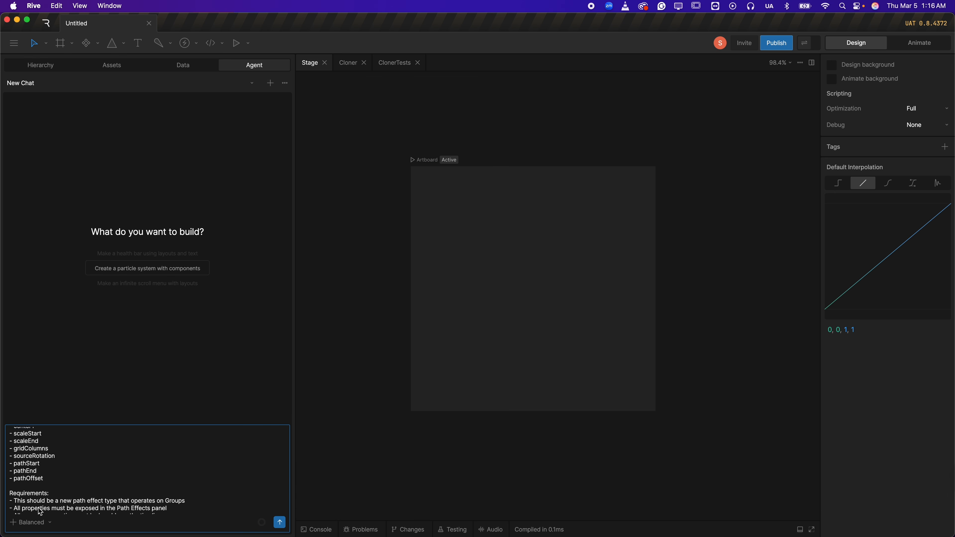
pyautogui.scroll(4, 40, 512)
pyautogui.scroll(-5, 41, 511)
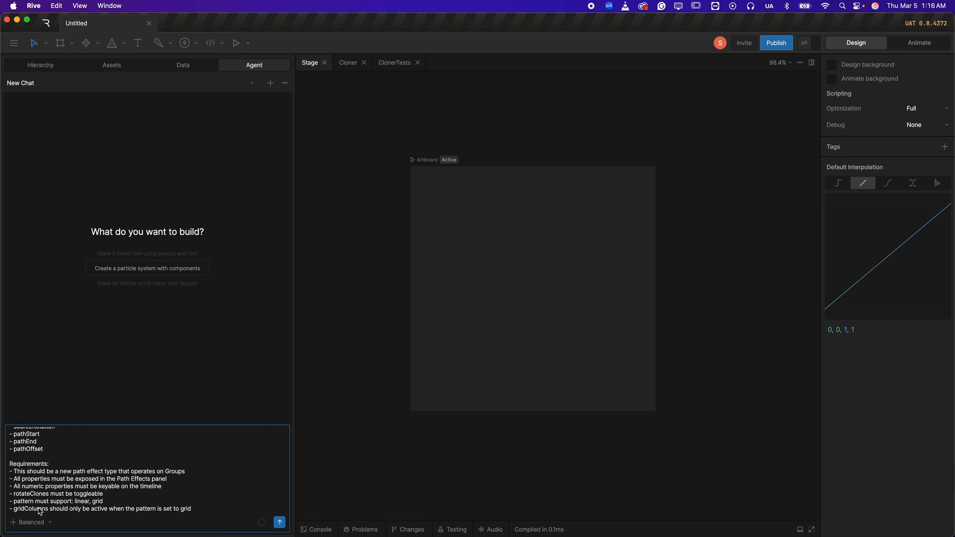
pyautogui.scroll(5, 40, 511)
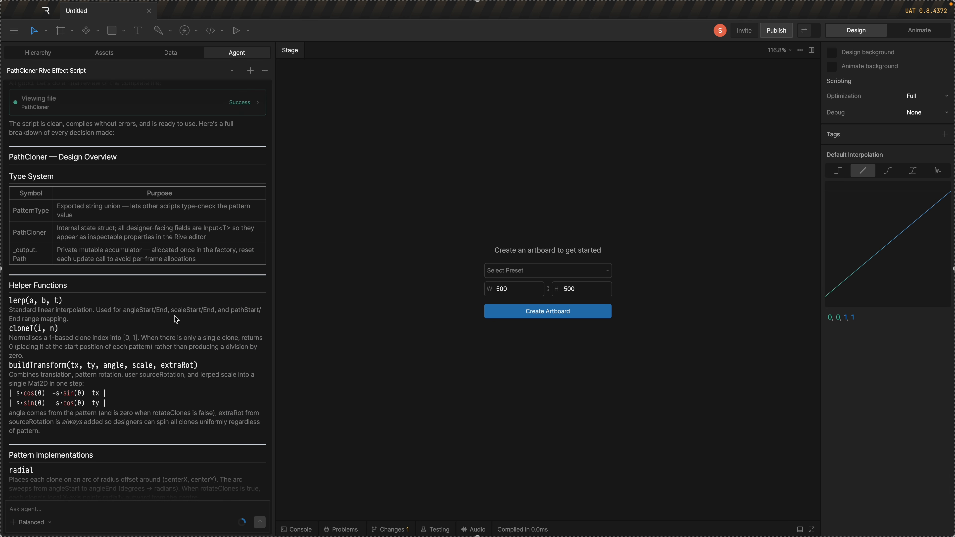
# Read through the agent's PathCloner design overview, including its helper functions and pattern implementations.
pyautogui.scroll(-5, 174, 315)
pyautogui.scroll(3, 175, 316)
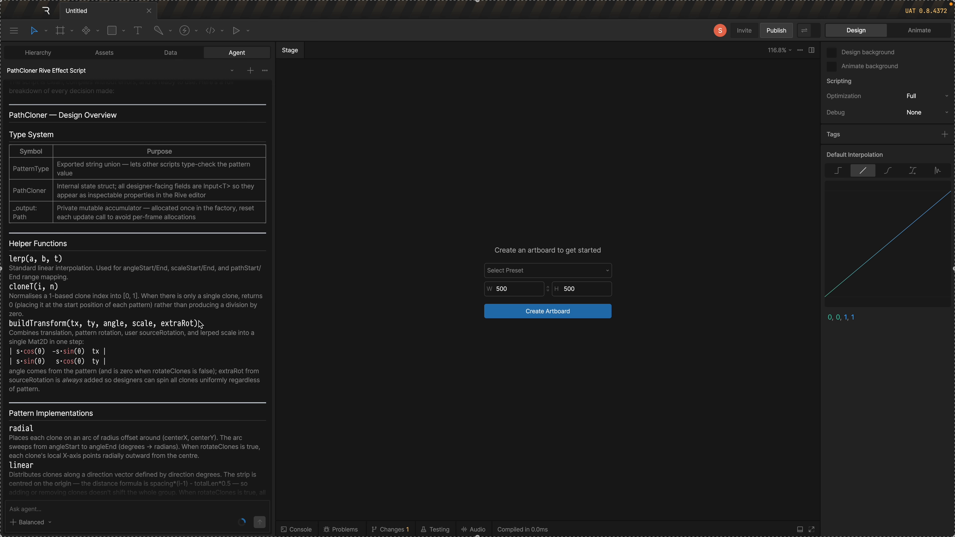
pyautogui.scroll(-5, 199, 322)
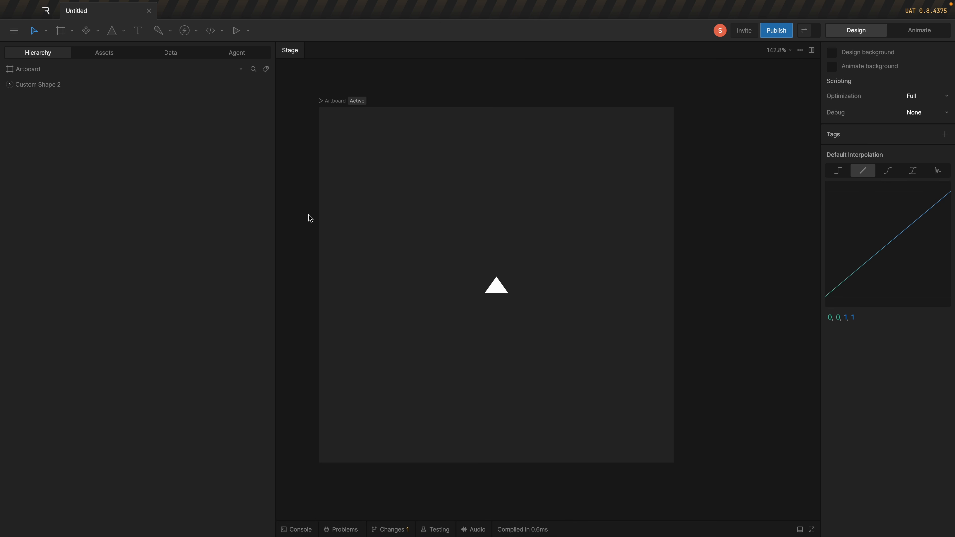
# Add the PathCloner script effect to the white fill of the triangle on the artboard.
pyautogui.click(498, 288)
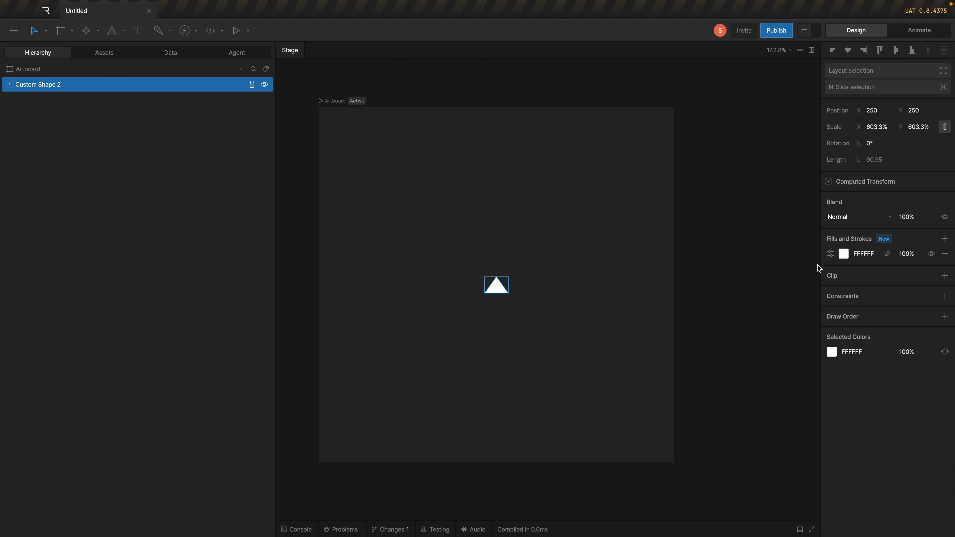
pyautogui.click(833, 256)
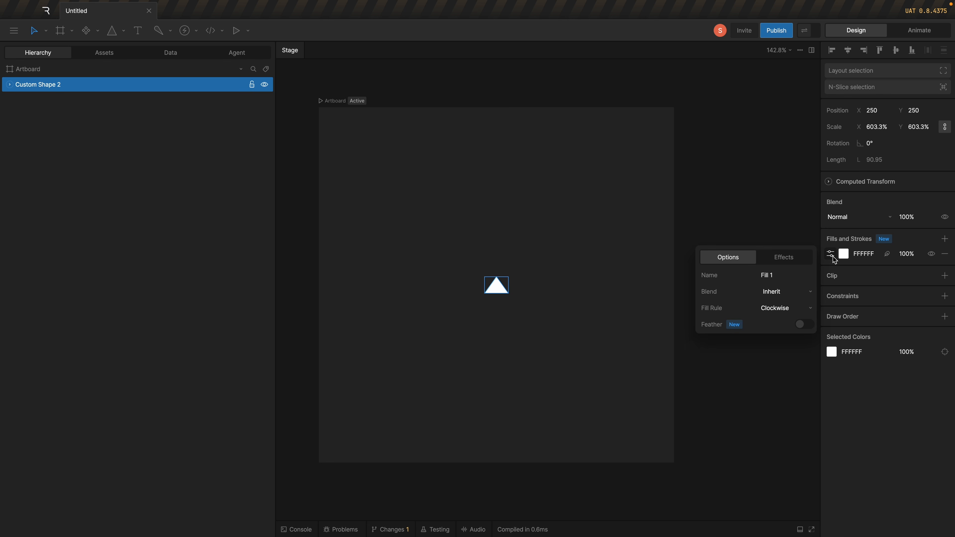
pyautogui.click(795, 258)
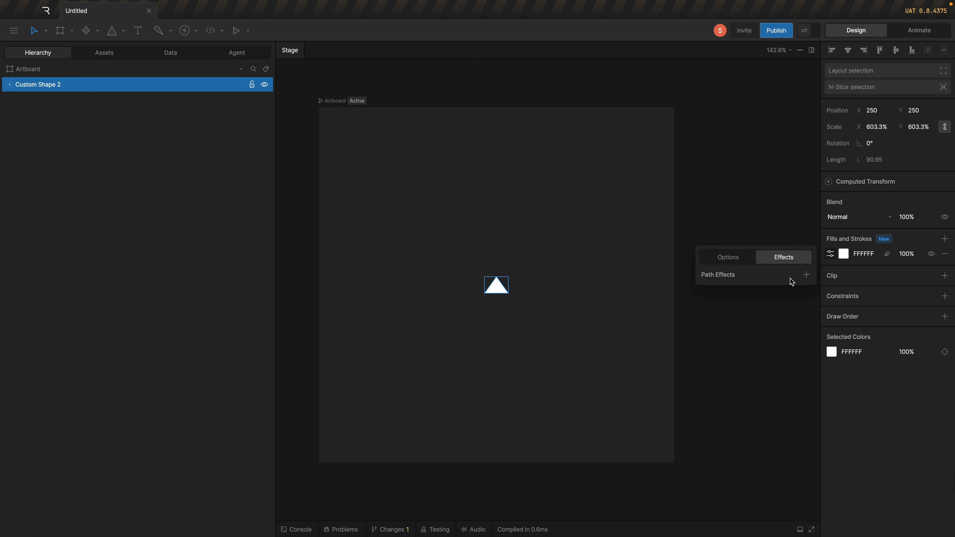
pyautogui.click(808, 277)
pyautogui.moveTo(816, 329)
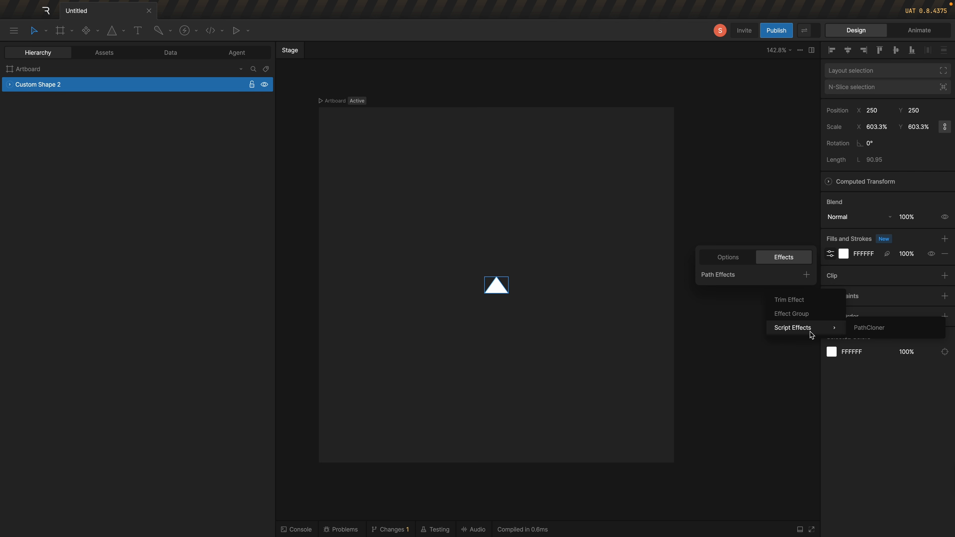
pyautogui.click(910, 334)
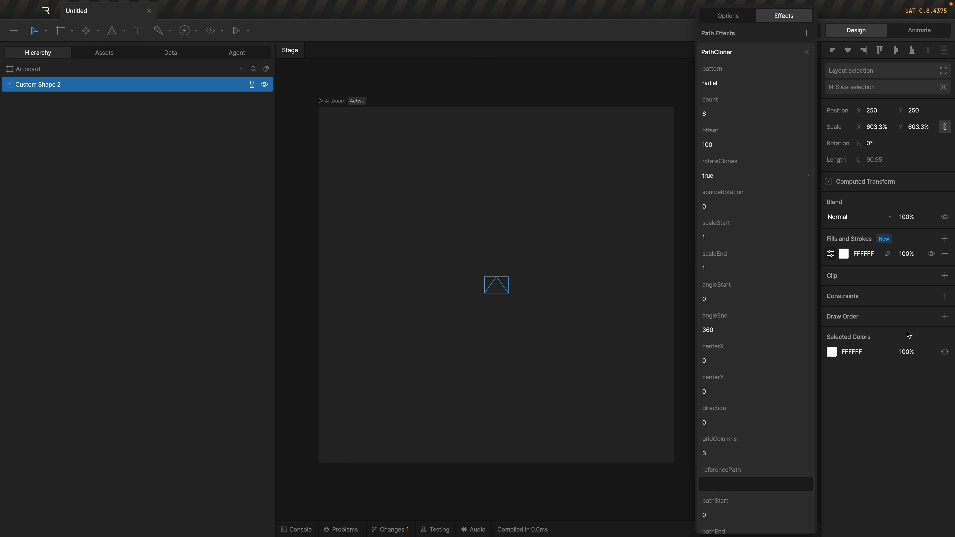
# Set the PathCloner offset to 16 to pull the radial clones closer to the centre.
pyautogui.click(377, 264)
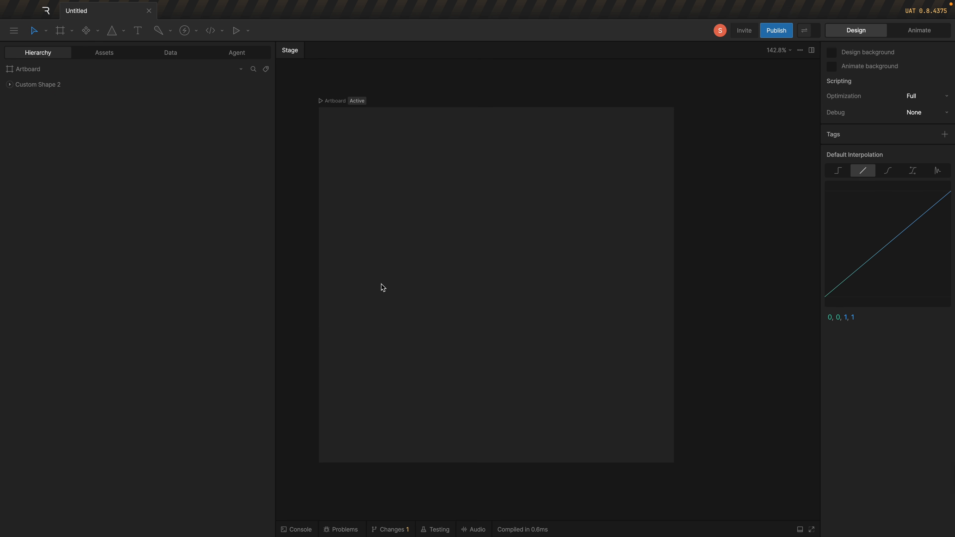
pyautogui.scroll(-5, 496, 241)
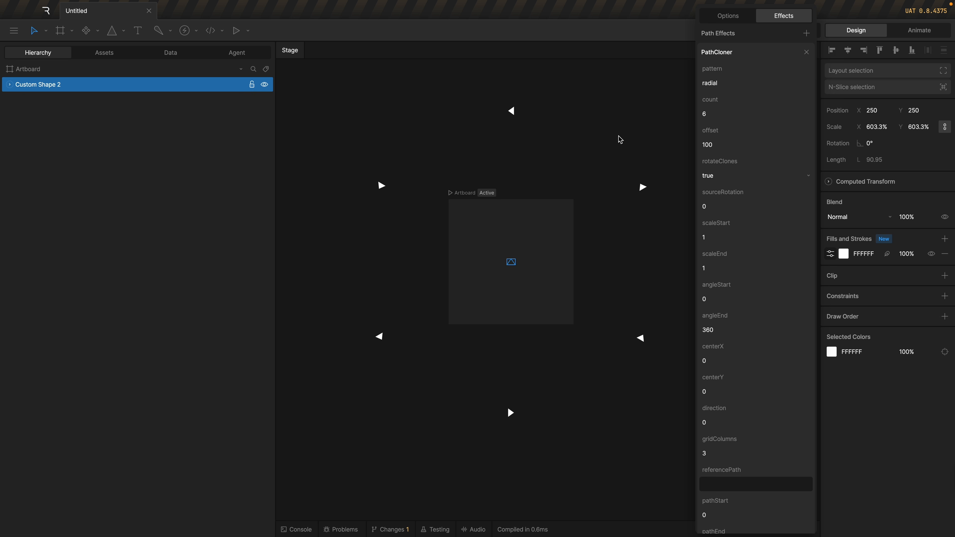
pyautogui.click(730, 111)
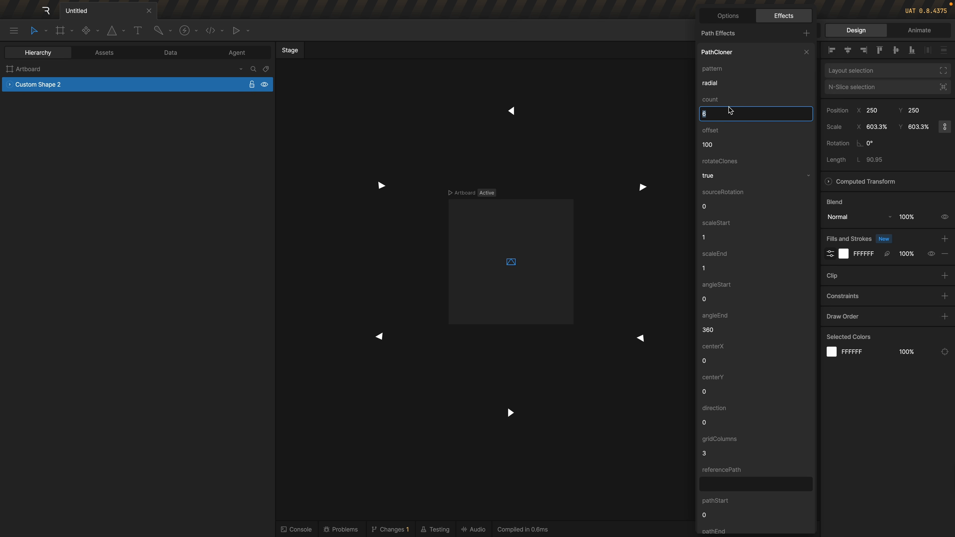
pyautogui.moveTo(740, 139); pyautogui.dragTo(737, 184)
pyautogui.scroll(5, 514, 245)
pyautogui.scroll(4, 512, 242)
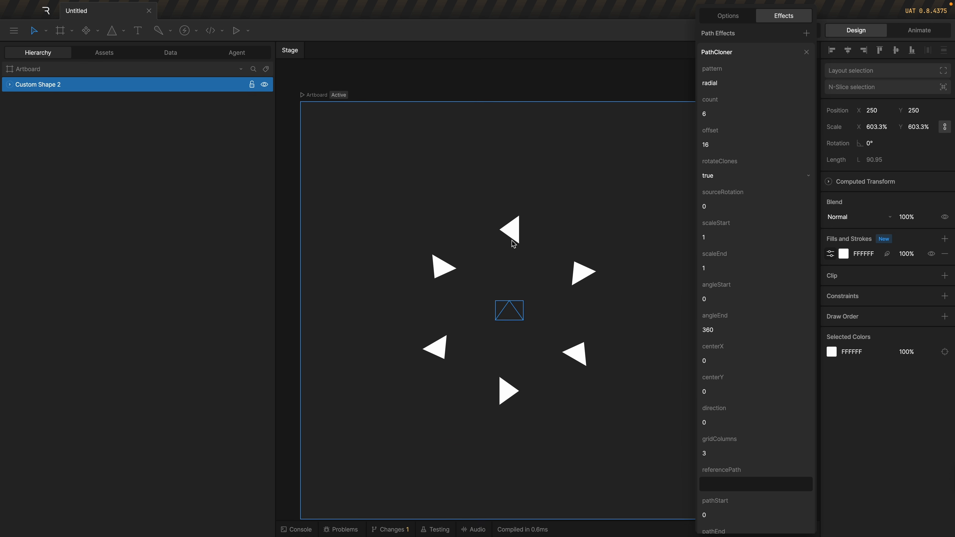
# Set the PathCloner clone count to 9.
pyautogui.click(737, 113)
pyautogui.press('Up')
pyautogui.press('Up')
pyautogui.press('Up')
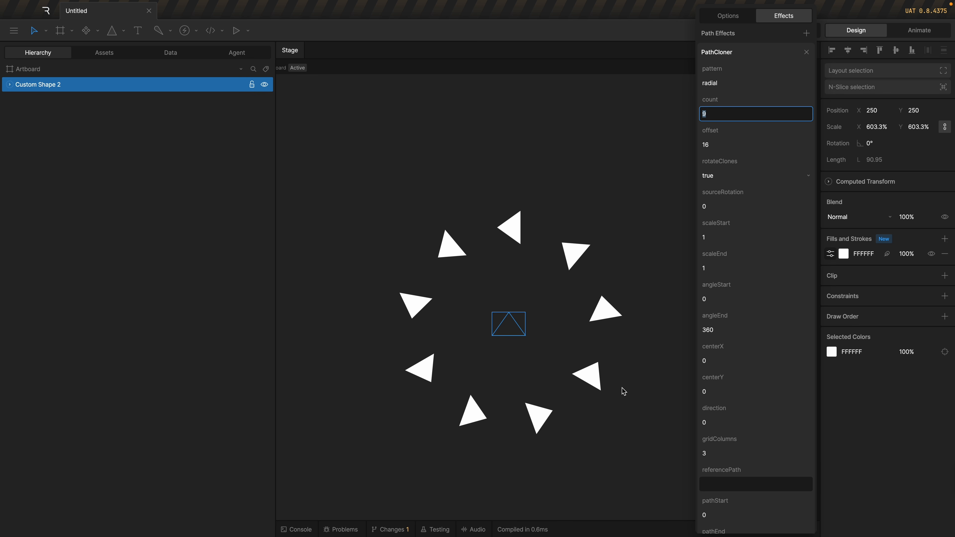
# Set the PathCloner sourceRotation to 90 and the offset to 20.
pyautogui.click(747, 205)
pyautogui.hotkey('shift', 'Up')
pyautogui.hotkey('shift', 'Up')
pyautogui.hotkey('shift', 'Up')
pyautogui.hotkey('shift', 'Up')
pyautogui.hotkey('shift', 'Up')
pyautogui.hotkey('shift', 'Up')
pyautogui.hotkey('shift', 'Up')
pyautogui.hotkey('shift', 'Up')
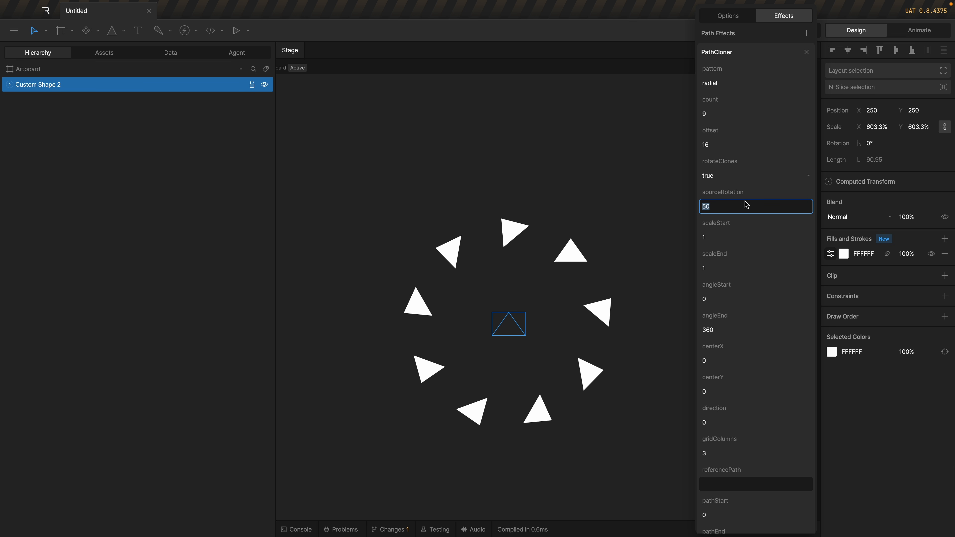
pyautogui.hotkey('shift', 'Up')
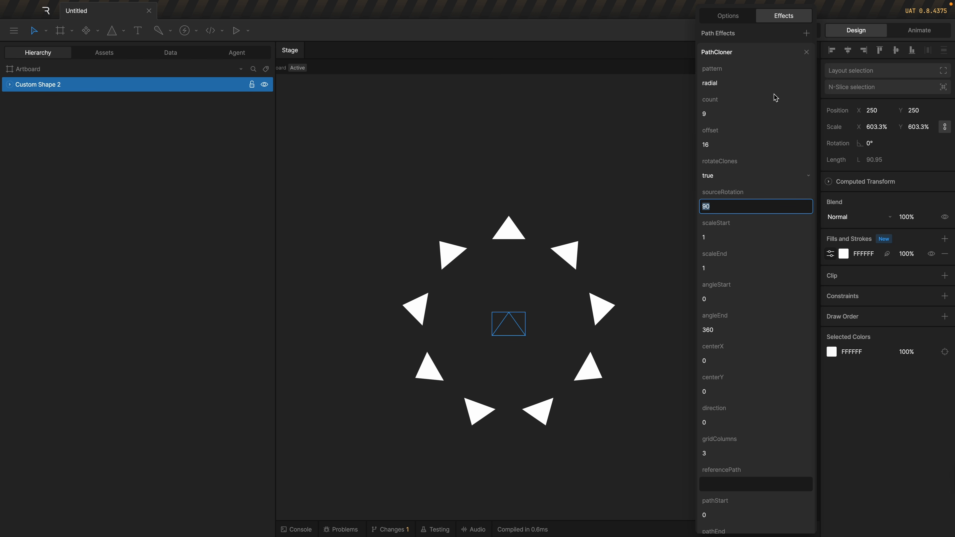
pyautogui.click(749, 146)
pyautogui.moveTo(749, 146)
pyautogui.mouseDown()
pyautogui.moveTo(750, 168)
pyautogui.moveTo(753, 138)
pyautogui.mouseUp()
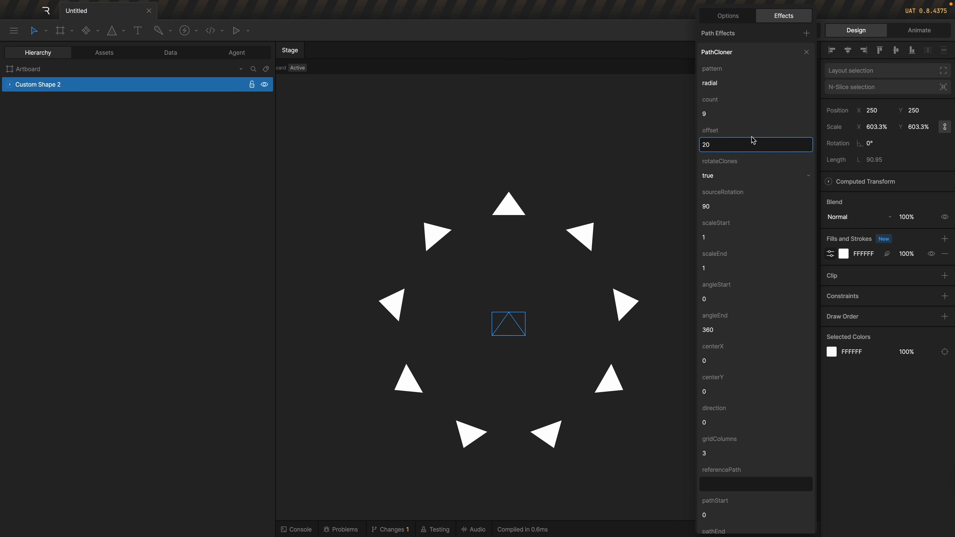
# Try different radial clone counts down to 4, and set the count to 13.
pyautogui.click(747, 110)
pyautogui.press('Down')
pyautogui.press('Down')
pyautogui.press('Down')
pyautogui.press('Up')
pyautogui.press('Up')
pyautogui.press('Up')
pyautogui.press('Up')
pyautogui.press('Up')
pyautogui.press('Up')
pyautogui.press('Down')
pyautogui.press('Down')
pyautogui.press('Down')
pyautogui.press('Down')
pyautogui.press('Down')
pyautogui.press('Down')
pyautogui.press('Down')
pyautogui.press('Down')
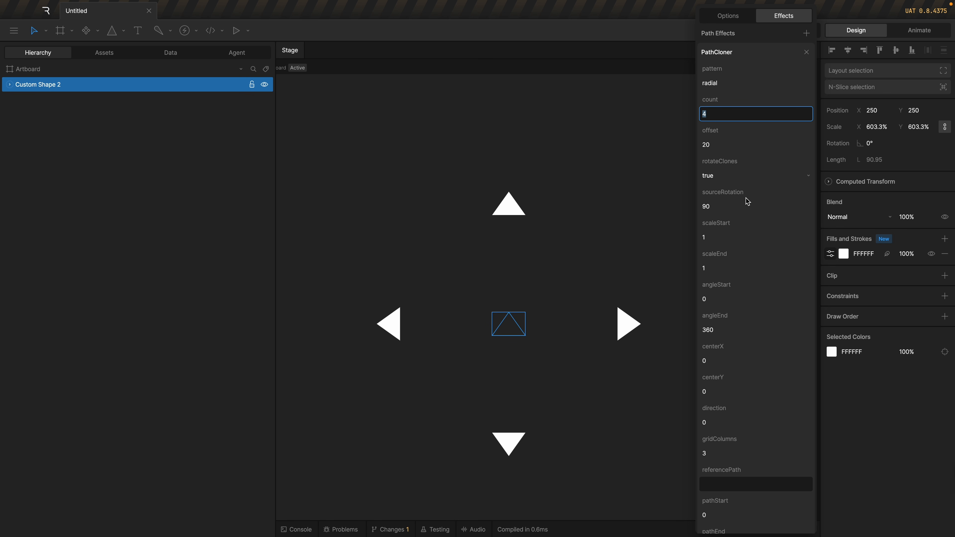
pyautogui.click(761, 238)
pyautogui.moveTo(738, 114)
pyautogui.mouseDown()
pyautogui.moveTo(738, 94)
pyautogui.moveTo(738, 109)
pyautogui.mouseUp()
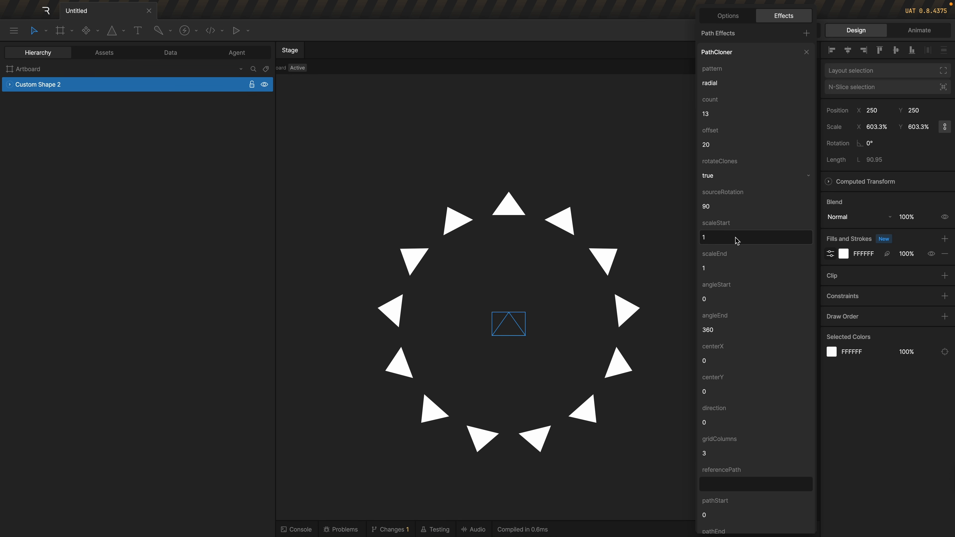
# Set scaleStart to 0, try a scaleEnd of 2, and return scaleEnd to 1.
pyautogui.moveTo(736, 239); pyautogui.dragTo(742, 268)
pyautogui.press('Up')
pyautogui.press('Up')
pyautogui.press('Up')
pyautogui.write('1')
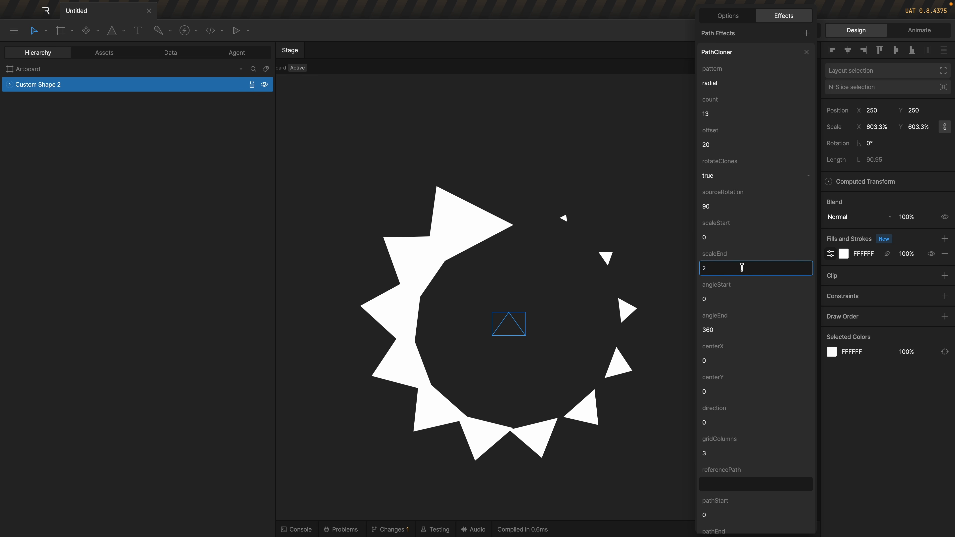
pyautogui.press('Return')
# Raise the PathCloner angleStart to 150 so the clones start further round the circle.
pyautogui.click(749, 300)
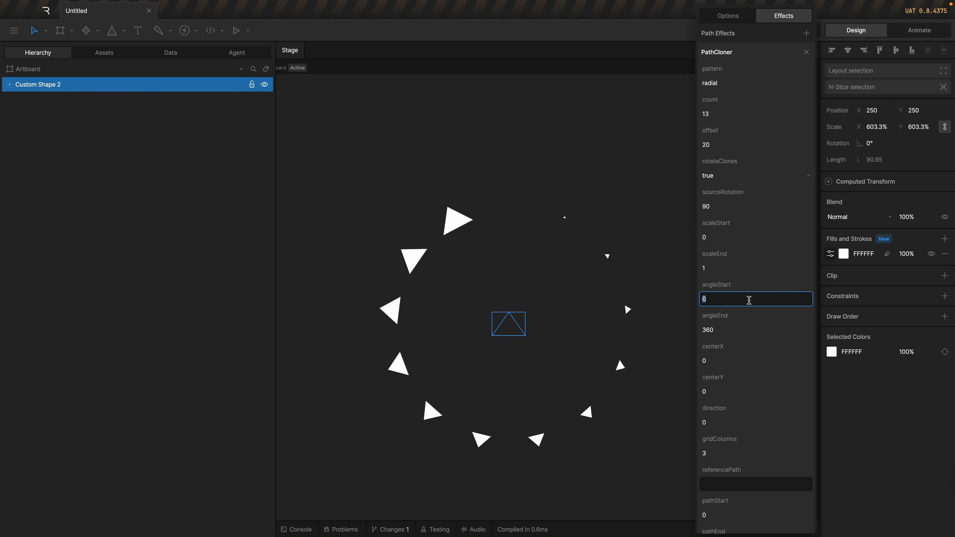
pyautogui.write('60')
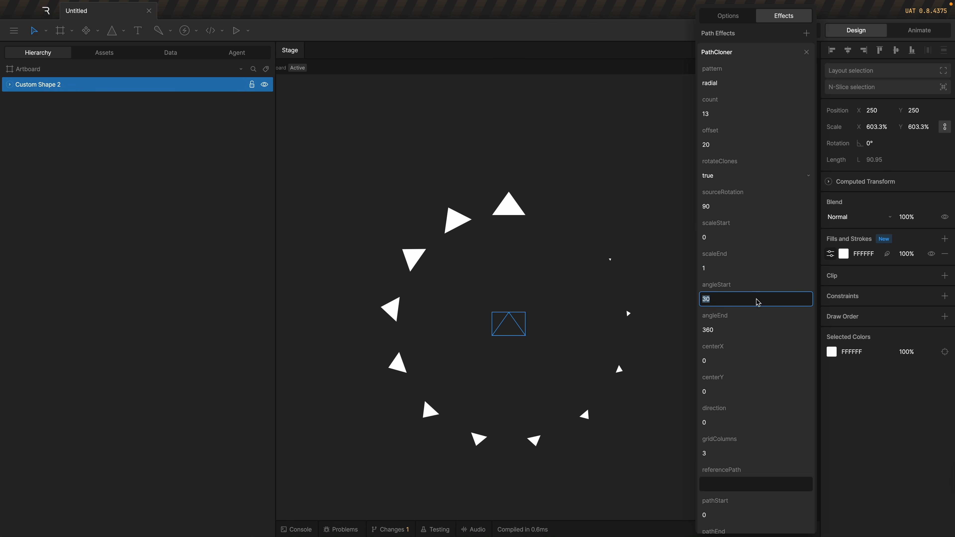
pyautogui.hotkey('shift', 'Up')
pyautogui.hotkey('shift', 'Up')
pyautogui.hotkey('shift', 'Up')
pyautogui.hotkey('shift', 'Up')
pyautogui.hotkey('shift', 'Up')
pyautogui.hotkey('shift', 'Up')
pyautogui.hotkey('shift', 'Up')
pyautogui.hotkey('shift', 'Up')
pyautogui.hotkey('shift', 'Up')
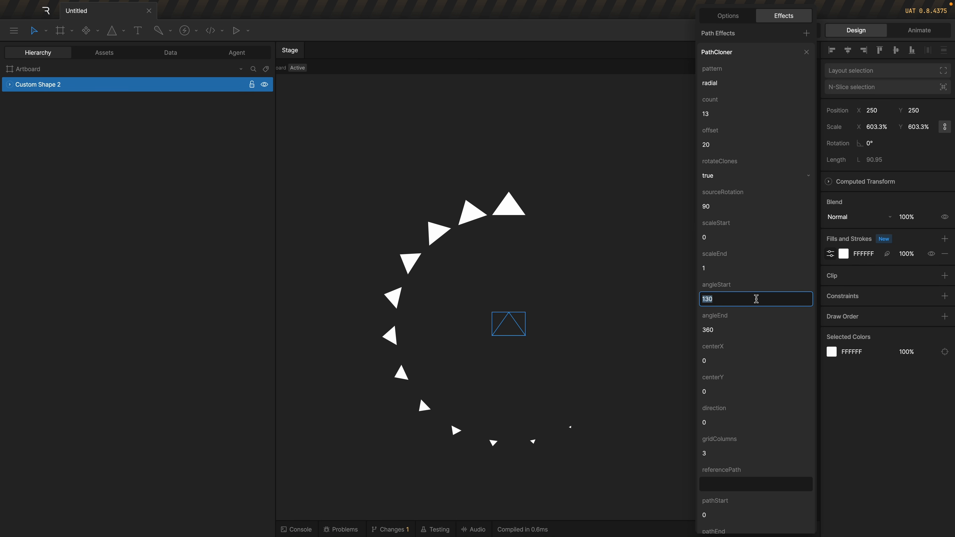
# Lower the PathCloner angleEnd to 270 to shorten the arc of clones.
pyautogui.click(737, 327)
pyautogui.hotkey('shift', 'Down')
pyautogui.hotkey('shift', 'Down')
pyautogui.hotkey('shift', 'Down')
pyautogui.hotkey('shift', 'Down')
pyautogui.hotkey('shift', 'Down')
pyautogui.hotkey('shift', 'Down')
pyautogui.hotkey('shift', 'Down')
pyautogui.hotkey('shift', 'Down')
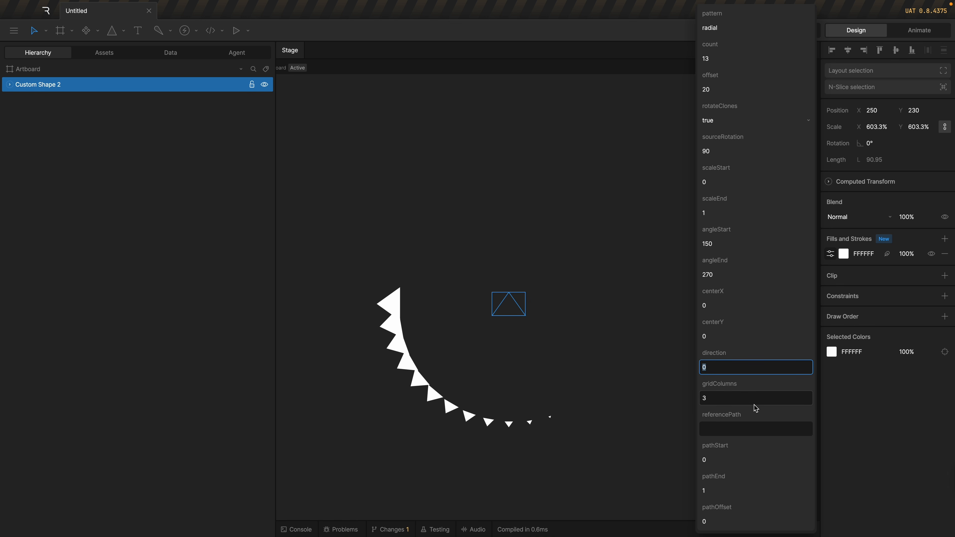
# Set both angleStart and angleEnd of the PathCloner effect to 0.
pyautogui.scroll(2, 738, 354)
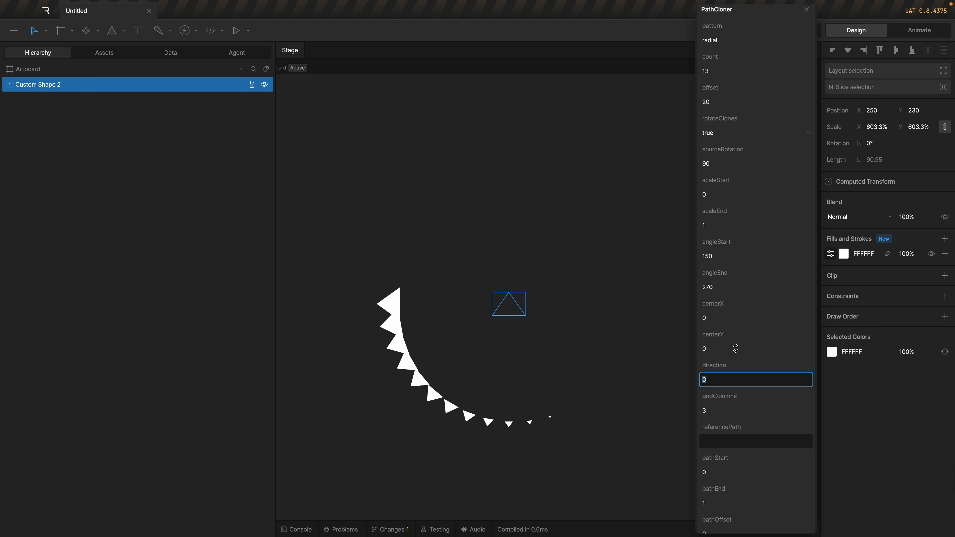
pyautogui.click(747, 284)
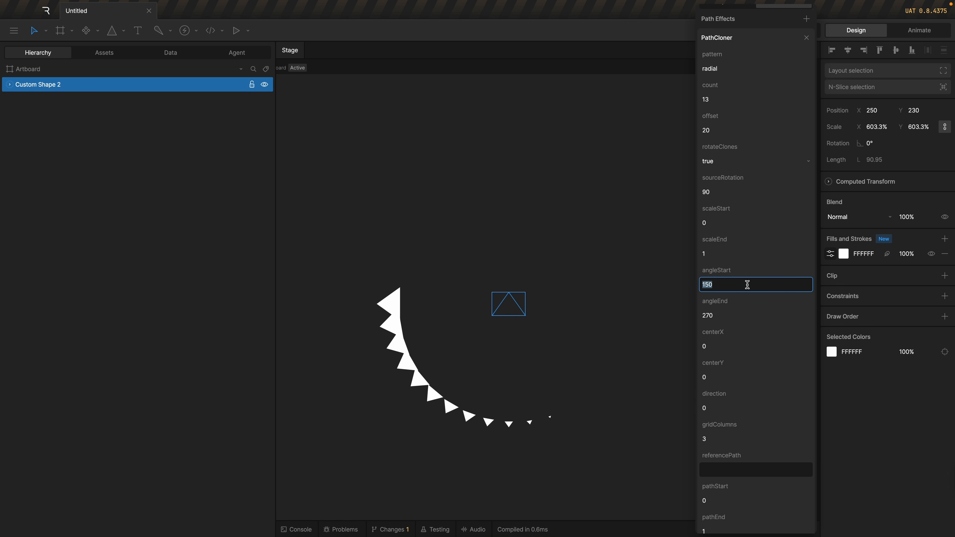
pyautogui.write('0')
pyautogui.click(727, 316)
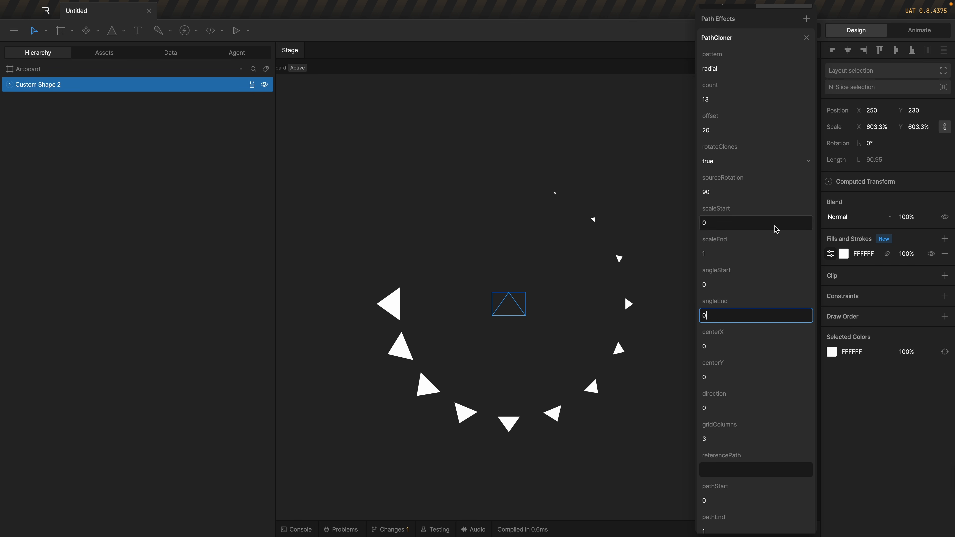
# Set the PathCloner scaleStart to 1 to give the clones a uniform size.
pyautogui.click(755, 226)
pyautogui.write('1')
pyautogui.click(771, 255)
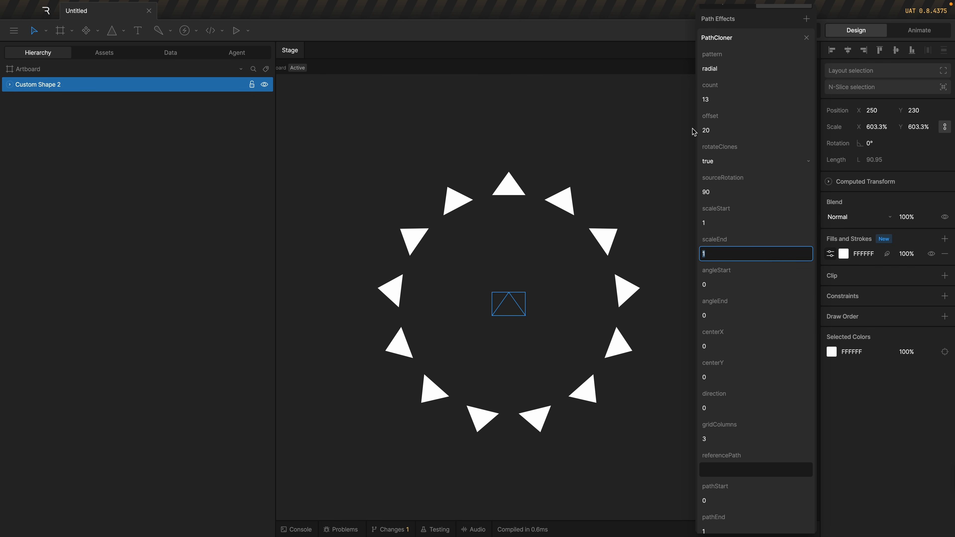
# Change the PathCloner pattern to grid and bring the whole grid of clones into view.
pyautogui.click(734, 69)
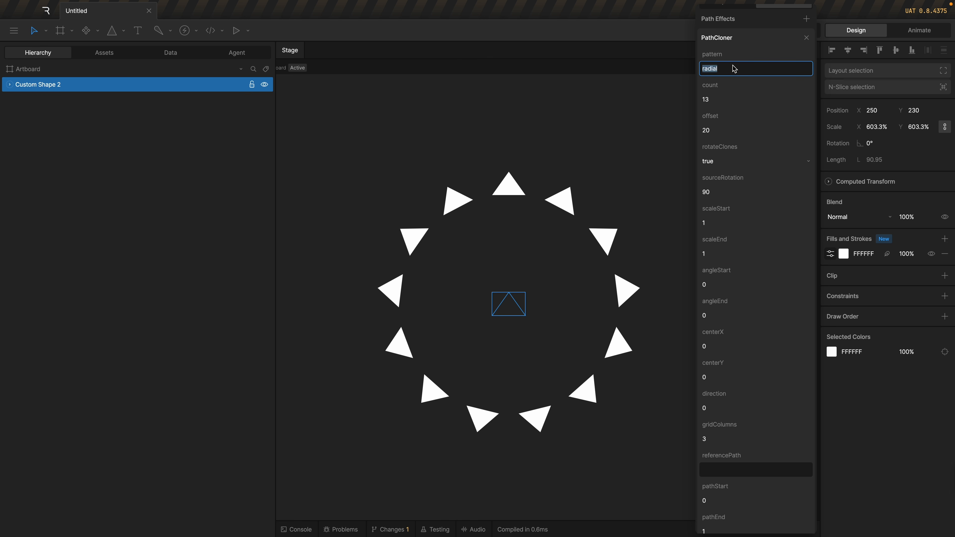
pyautogui.write('grid')
pyautogui.press('Return')
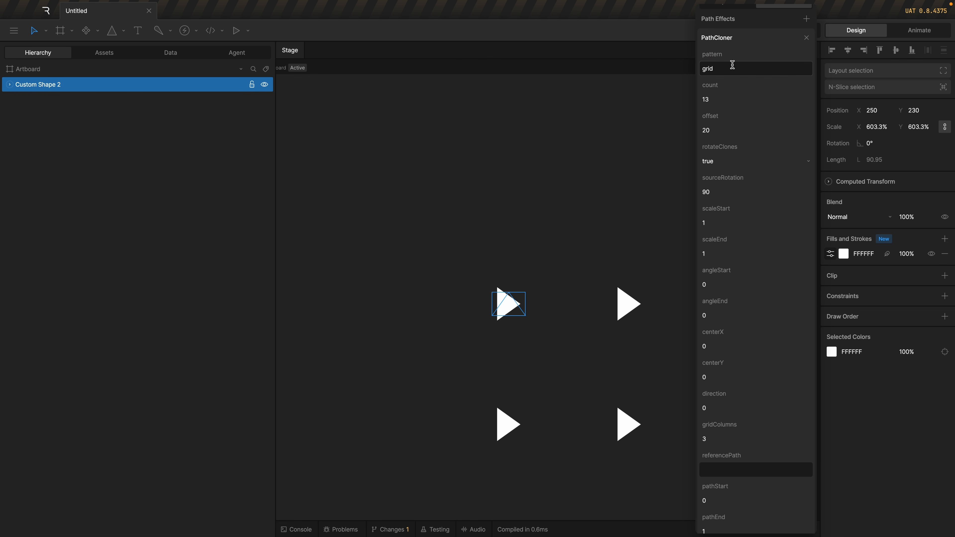
pyautogui.scroll(-5, 357, 271)
pyautogui.scroll(2, 404, 328)
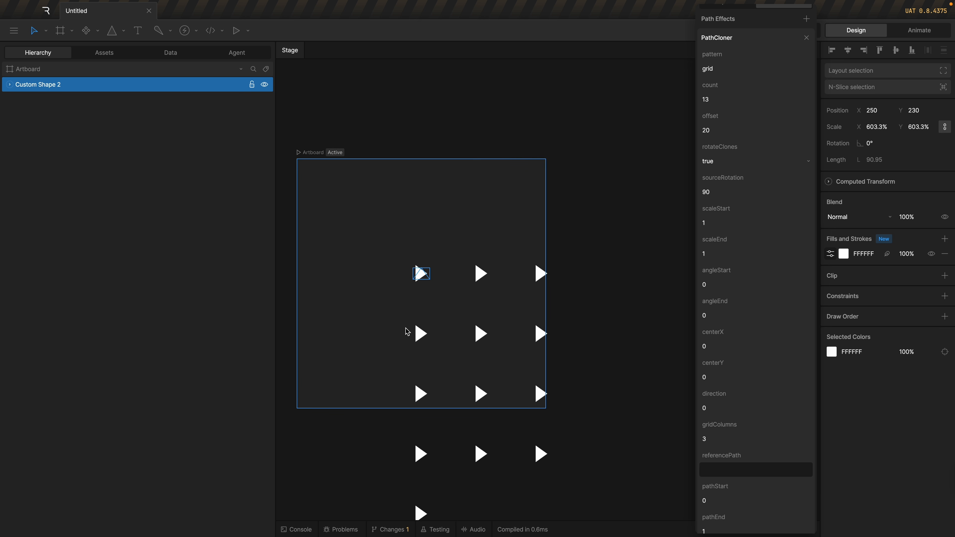
pyautogui.moveTo(391, 311); pyautogui.dragTo(430, 233)
pyautogui.scroll(-1, 441, 239)
# Set the PathCloner sourceRotation to 0 so the grid's triangles point upward.
pyautogui.click(724, 191)
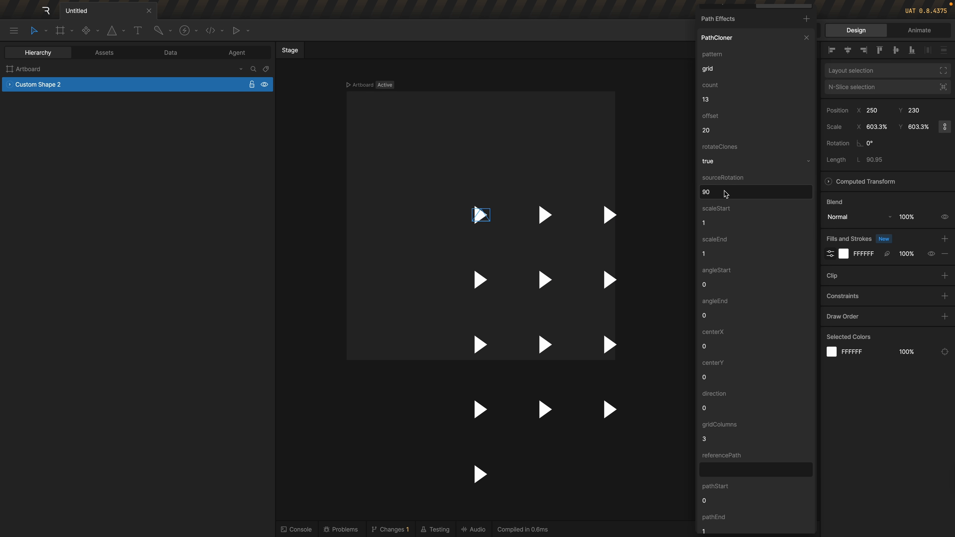
pyautogui.write('0')
pyautogui.press('Return')
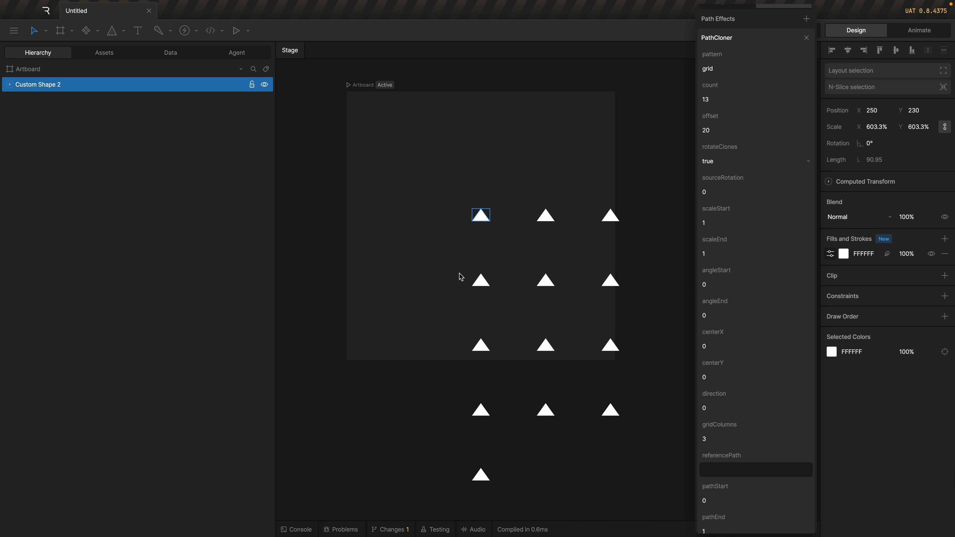
# Set the PathCloner gridColumns to 4 and bring the whole grid into view.
pyautogui.scroll(-1, 734, 387)
pyautogui.click(725, 430)
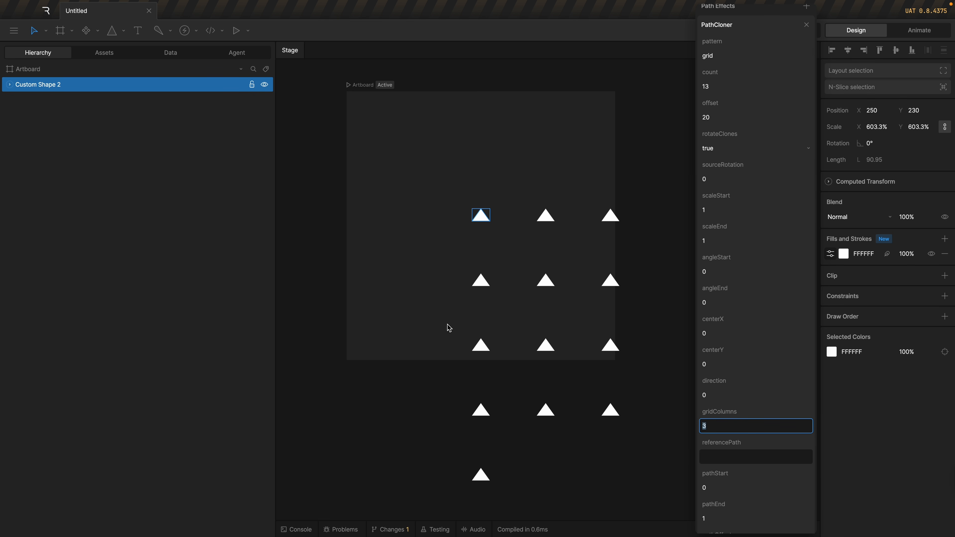
pyautogui.write('4')
pyautogui.press('Return')
pyautogui.scroll(-1, 380, 304)
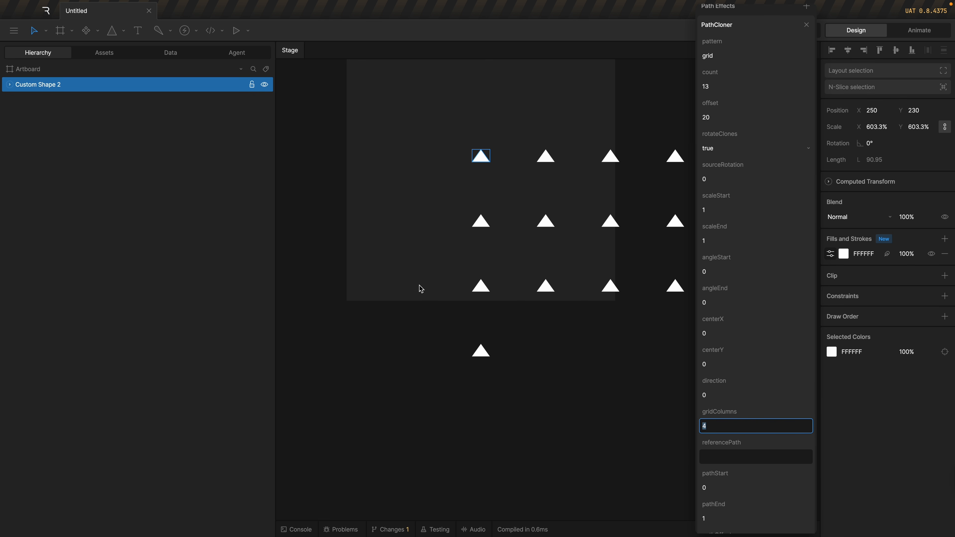
pyautogui.click(421, 285)
pyautogui.scroll(-3, 369, 367)
pyautogui.scroll(1, 397, 320)
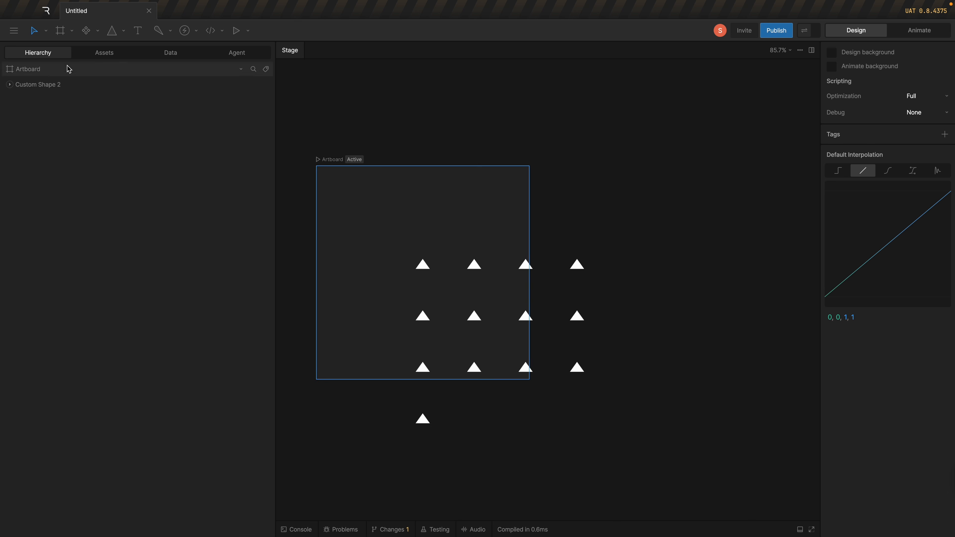
# Set the PathCloner count of Custom Shape 2 to 16 and move the shape to about X 70.5, Y 59.5.
pyautogui.click(73, 86)
pyautogui.click(832, 255)
pyautogui.click(783, 265)
pyautogui.click(736, 114)
pyautogui.write('16')
pyautogui.moveTo(736, 110); pyautogui.dragTo(735, 110)
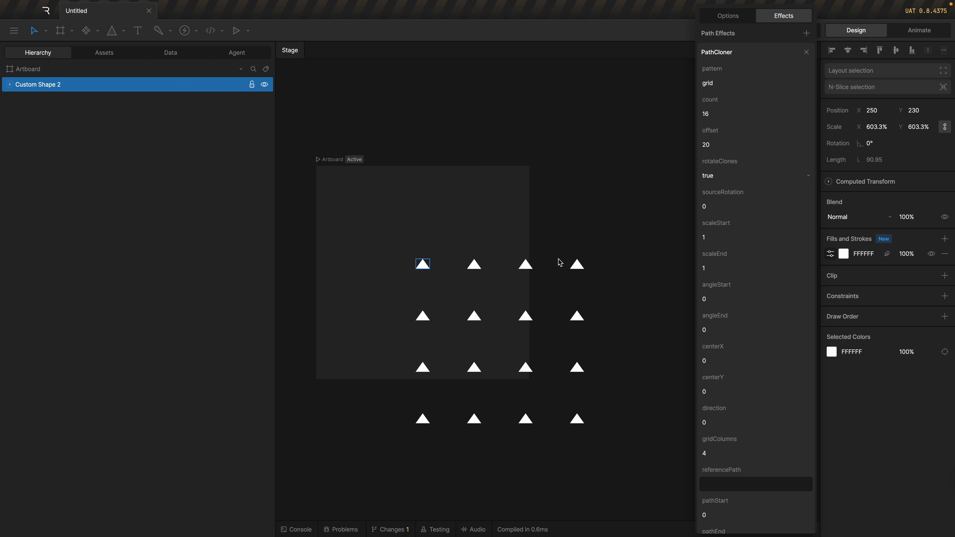
pyautogui.moveTo(422, 265)
pyautogui.mouseDown()
pyautogui.moveTo(344, 167)
pyautogui.moveTo(345, 190)
pyautogui.mouseUp()
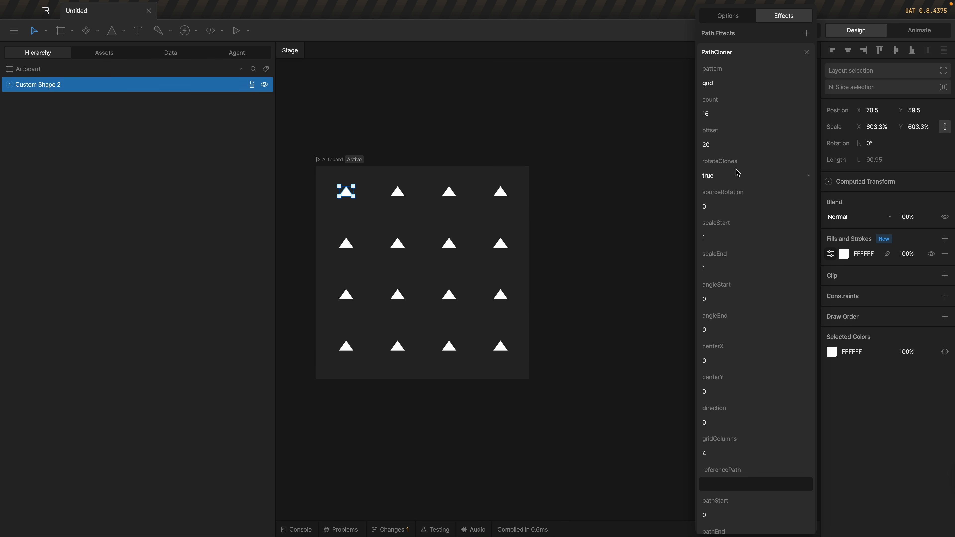
# Adjust the scale and position of the path inside Custom Shape 2 to test how the cloned triangles respond.
pyautogui.click(10, 84)
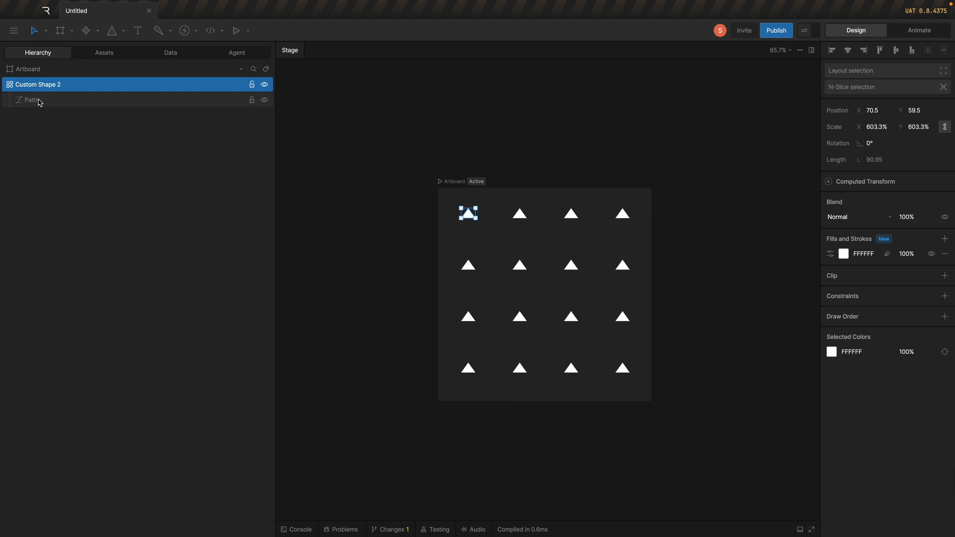
pyautogui.click(40, 101)
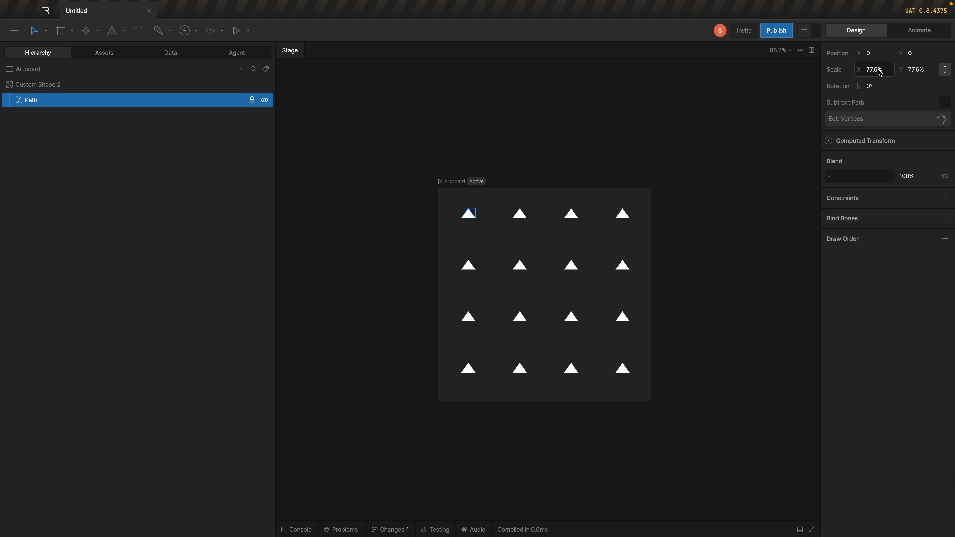
pyautogui.moveTo(881, 71); pyautogui.dragTo(945, 27)
pyautogui.moveTo(875, 57); pyautogui.dragTo(867, 122)
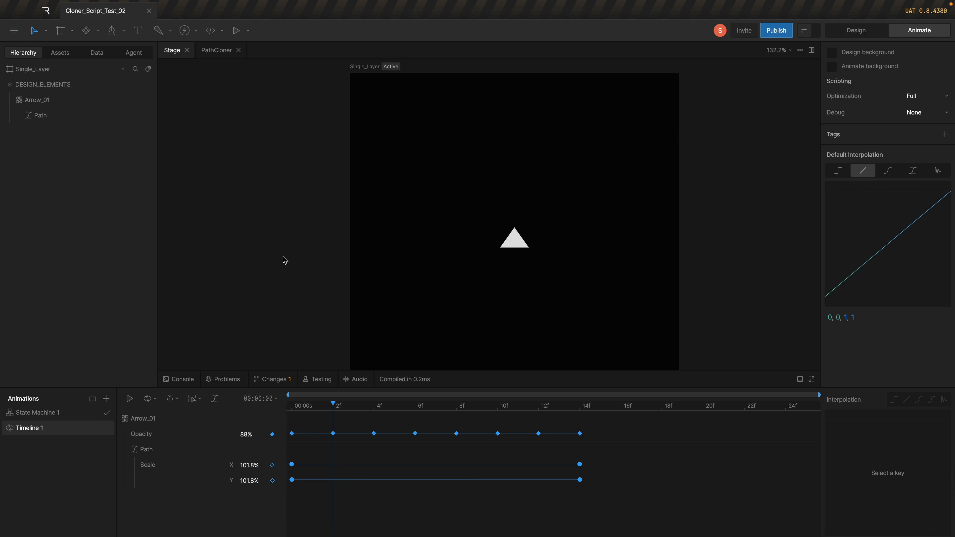
# Scrub Timeline 1 between frame 2 and frame 14 to review the arrow's opacity and scale animation.
pyautogui.moveTo(673, 286); pyautogui.dragTo(637, 269)
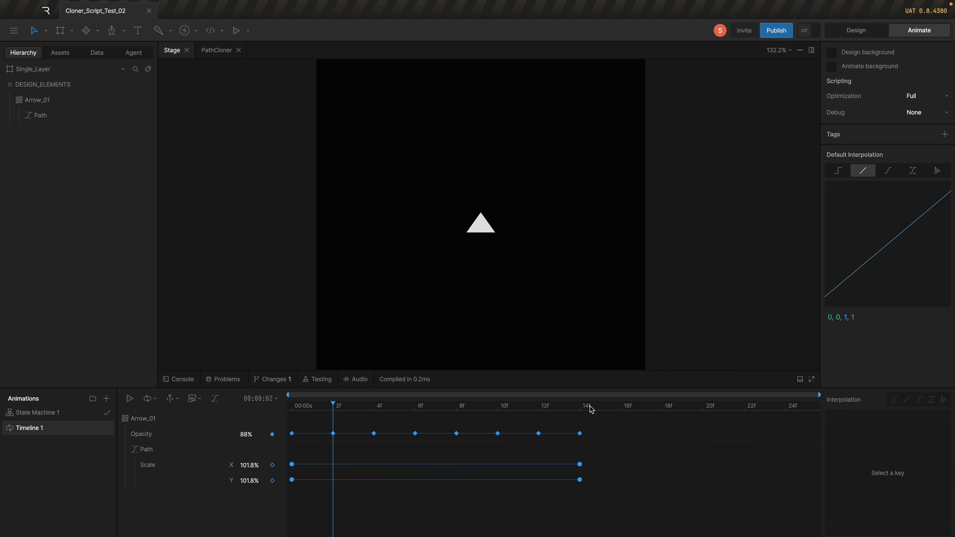
pyautogui.moveTo(582, 408); pyautogui.dragTo(338, 439)
# Add the PathCloner script effect to Arrow_01's fill and bring all its clones into view.
pyautogui.click(64, 99)
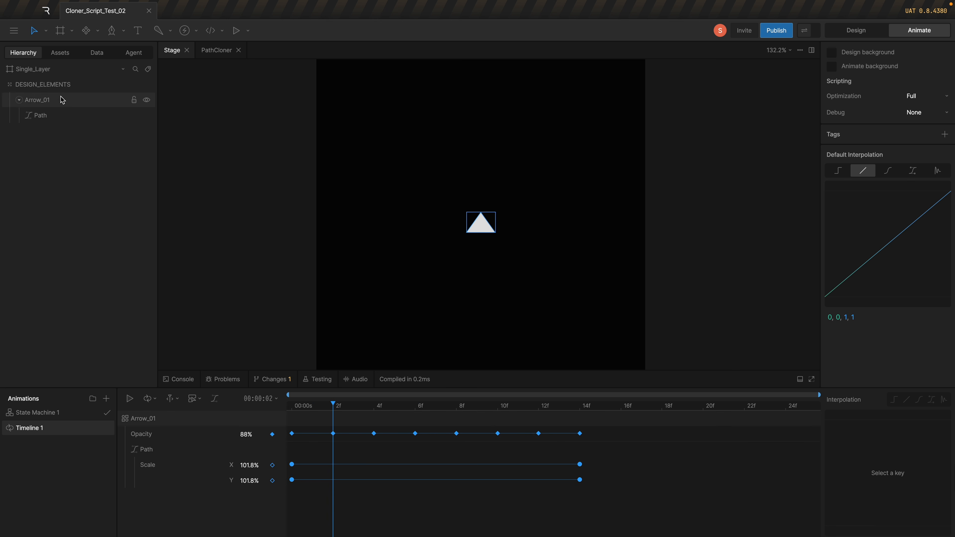
pyautogui.click(831, 239)
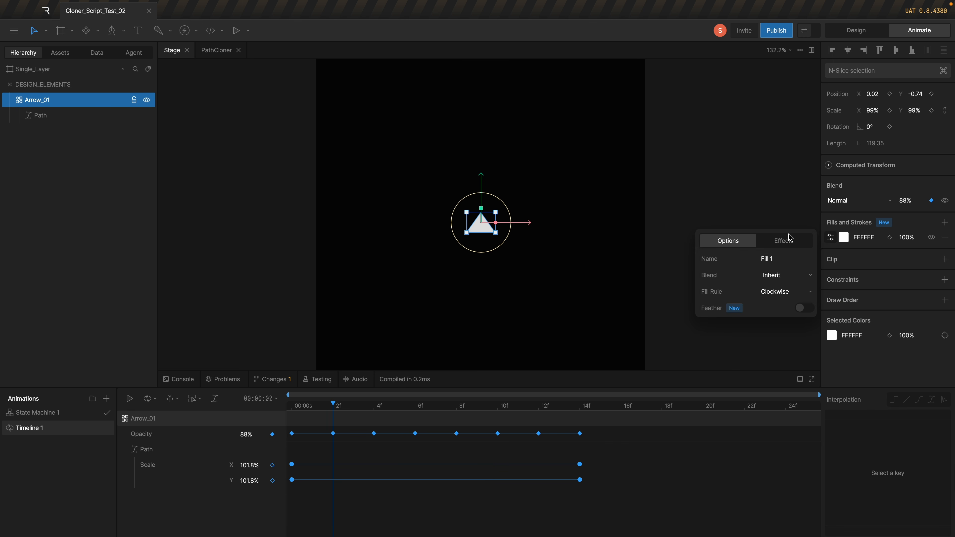
pyautogui.click(789, 241)
pyautogui.click(806, 258)
pyautogui.moveTo(823, 311)
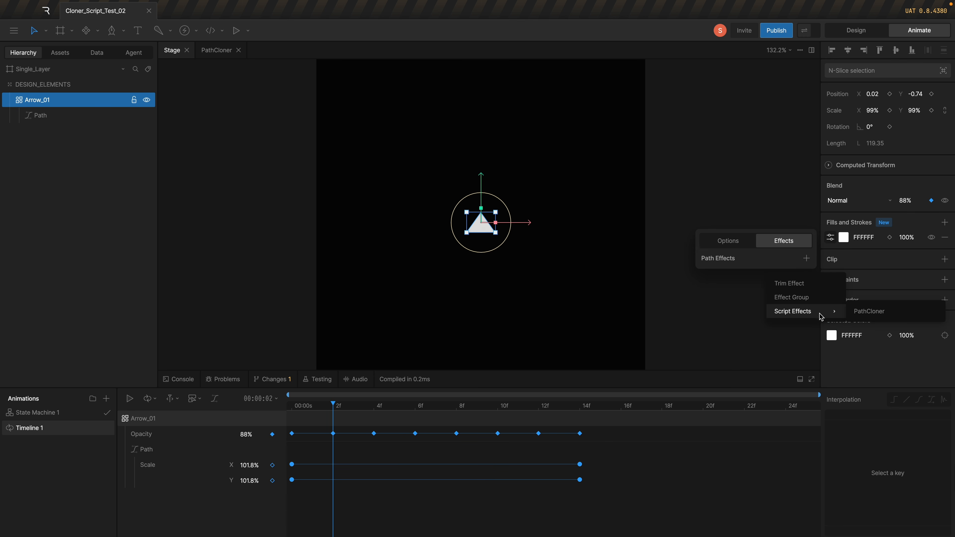
pyautogui.click(873, 312)
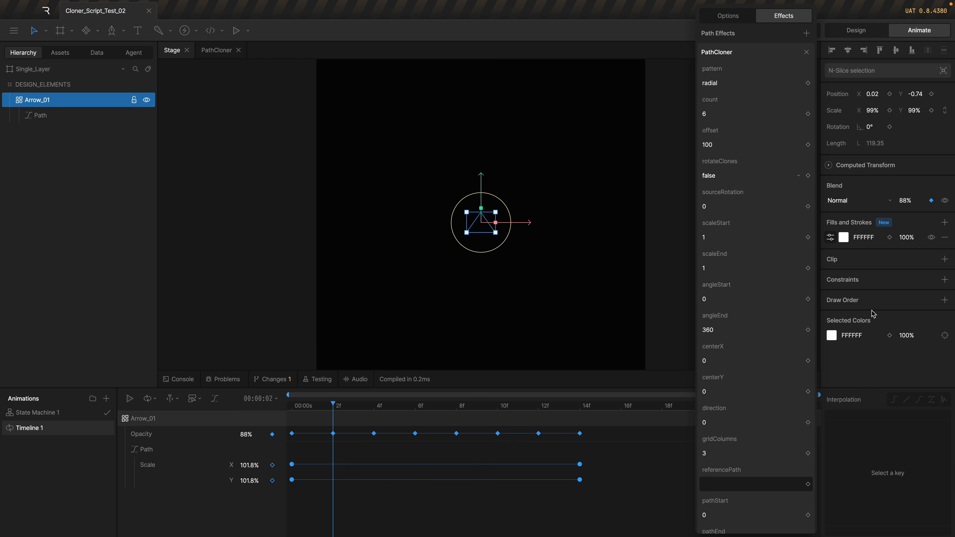
pyautogui.scroll(-5, 379, 239)
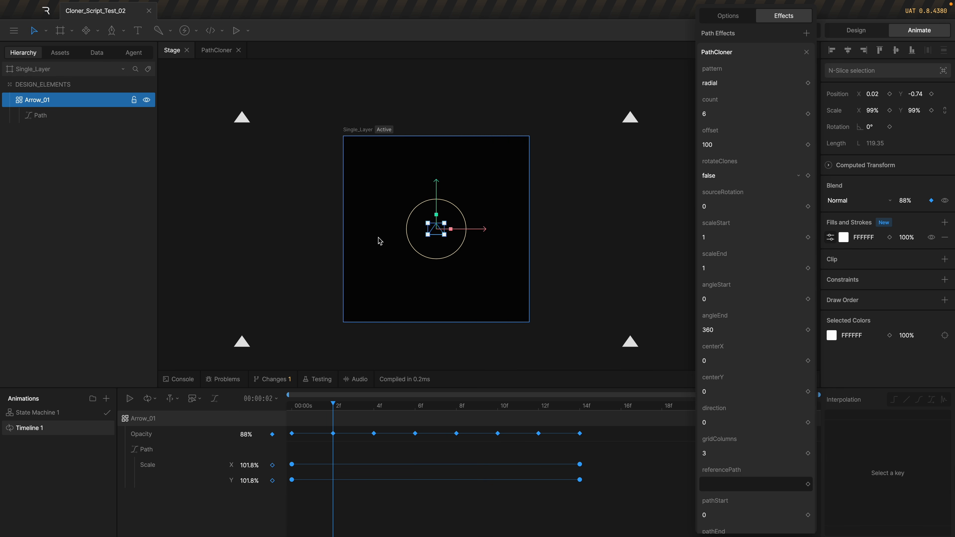
pyautogui.moveTo(369, 229); pyautogui.dragTo(399, 220)
pyautogui.click(645, 201)
pyautogui.scroll(-3, 548, 208)
pyautogui.scroll(2, 438, 209)
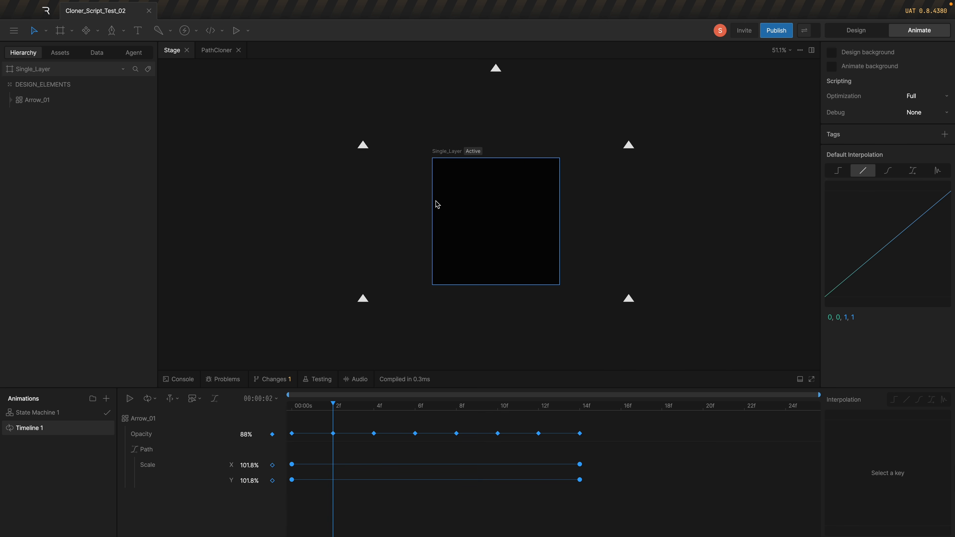
# Set the PathCloner offset on Arrow_01's fill to 31 so the clones fit inside the artboard.
pyautogui.click(40, 101)
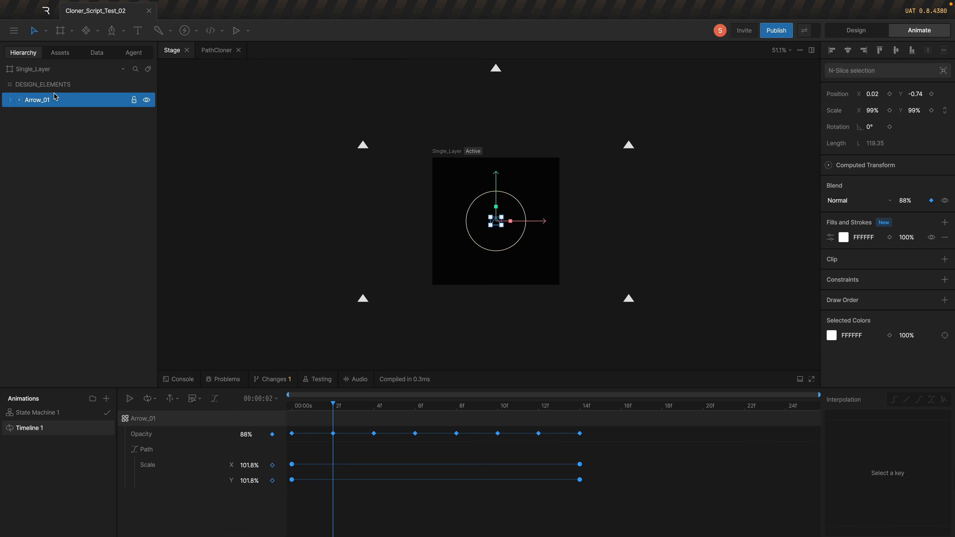
pyautogui.click(830, 238)
pyautogui.click(788, 245)
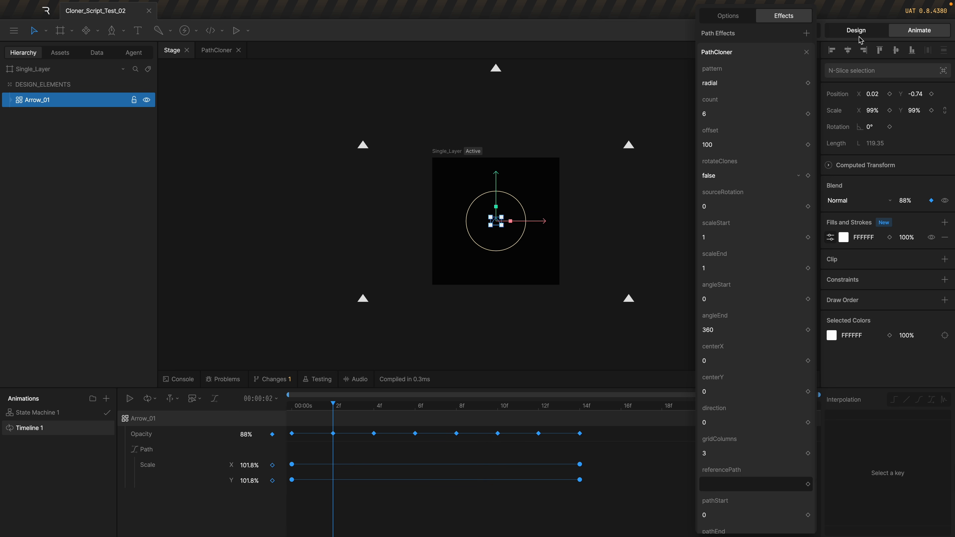
pyautogui.click(732, 145)
pyautogui.write('28')
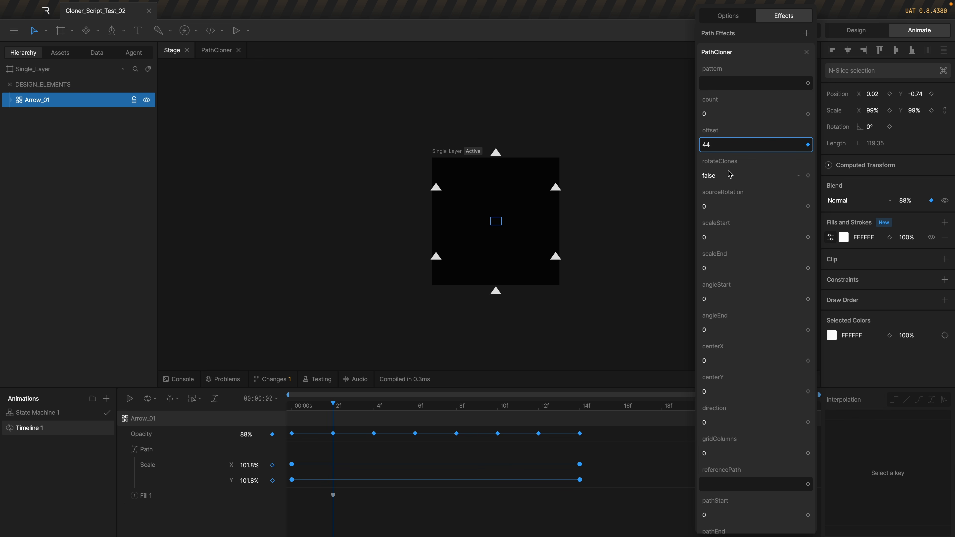
pyautogui.press('Down')
pyautogui.press('Down')
pyautogui.press('Down')
pyautogui.press('Up')
pyautogui.press('Up')
pyautogui.press('Up')
pyautogui.press('Up')
pyautogui.press('Up')
pyautogui.press('Up')
pyautogui.press('Up')
pyautogui.press('Up')
pyautogui.press('Down')
pyautogui.press('Down')
pyautogui.press('Return')
pyautogui.scroll(5, 457, 246)
pyautogui.moveTo(475, 240); pyautogui.dragTo(361, 241)
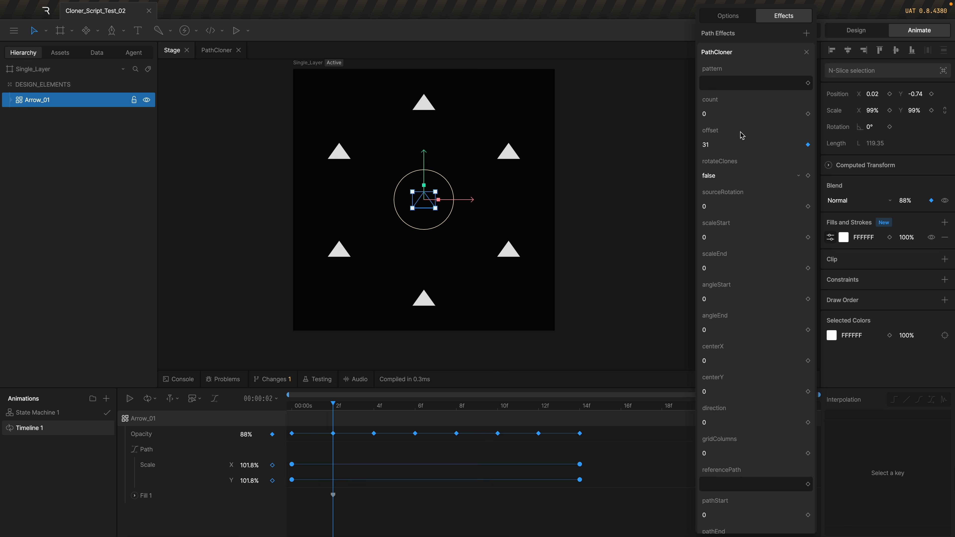
# Set the PathCloner rotateClones option to true and sourceRotation to 90 so the arrows point outward.
pyautogui.click(741, 175)
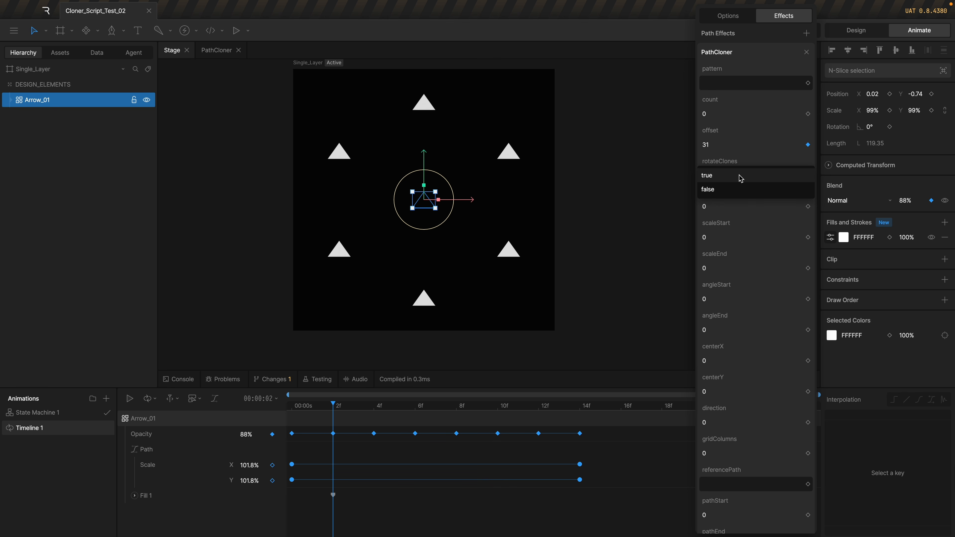
pyautogui.click(741, 176)
pyautogui.click(729, 207)
pyautogui.hotkey('shift', 'Up')
pyautogui.hotkey('shift', 'Up')
pyautogui.hotkey('shift', 'Up')
pyautogui.hotkey('shift', 'Up')
pyautogui.hotkey('shift', 'Up')
pyautogui.hotkey('shift', 'Up')
pyautogui.hotkey('shift', 'Up')
pyautogui.hotkey('shift', 'Up')
pyautogui.hotkey('shift', 'Up')
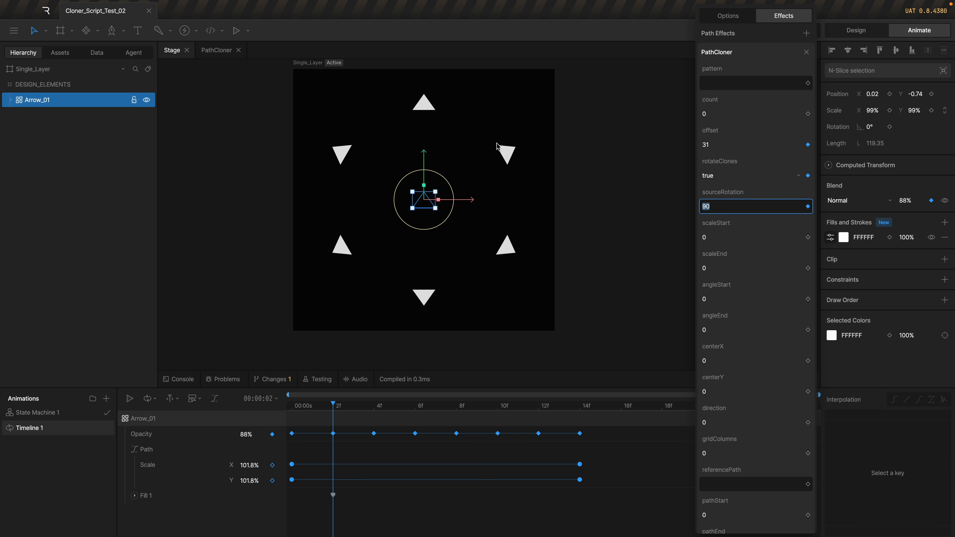
pyautogui.press('Return')
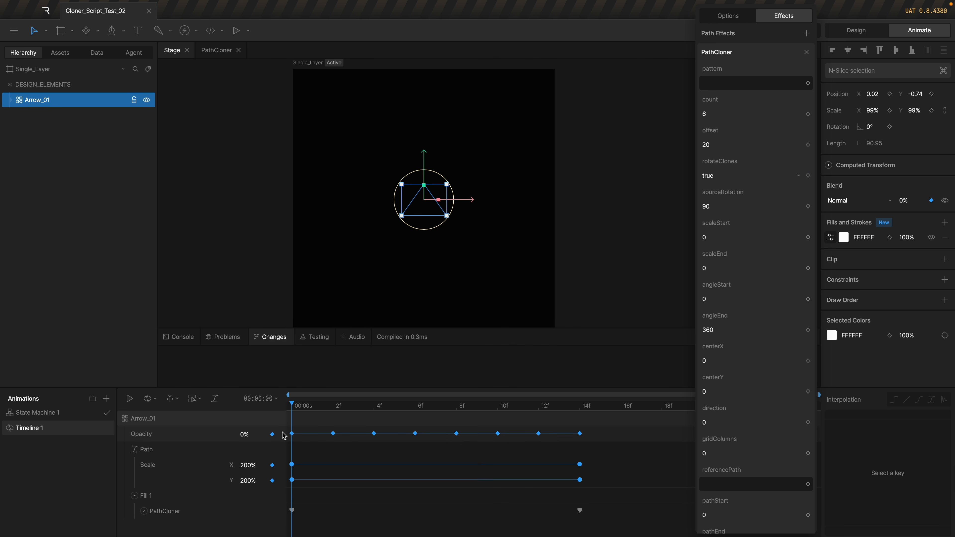
# Add a keyframe for the PathCloner offset of 20 at frame 14.
pyautogui.click(360, 427)
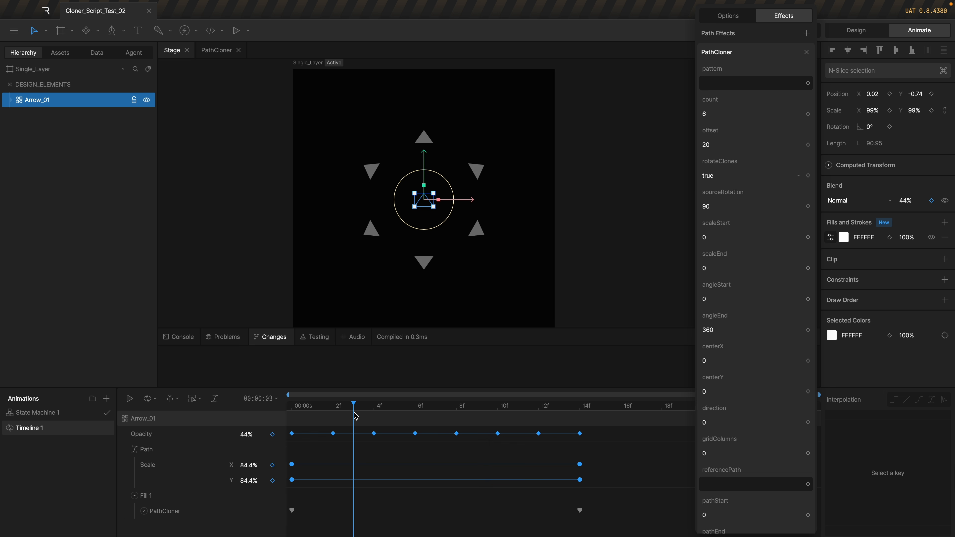
pyautogui.moveTo(350, 406); pyautogui.dragTo(579, 415)
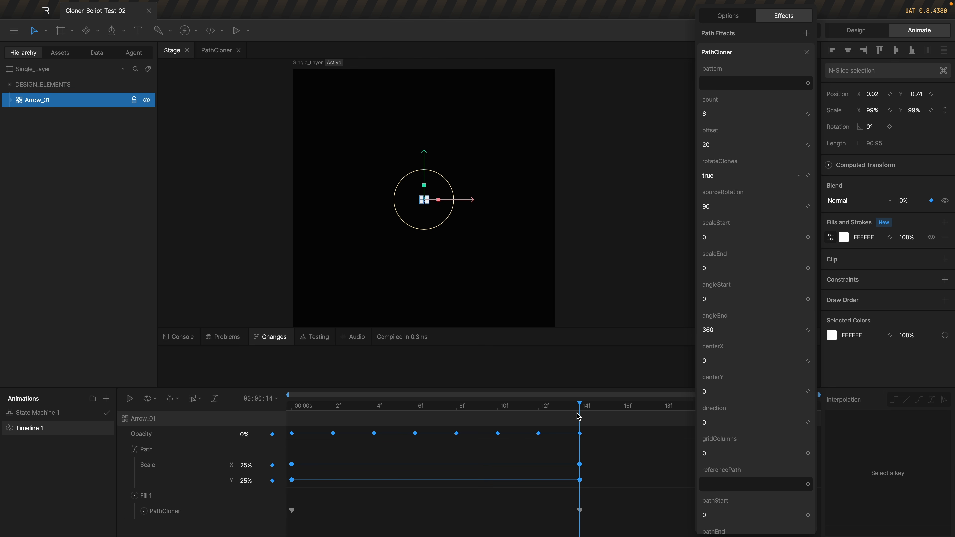
pyautogui.click(808, 144)
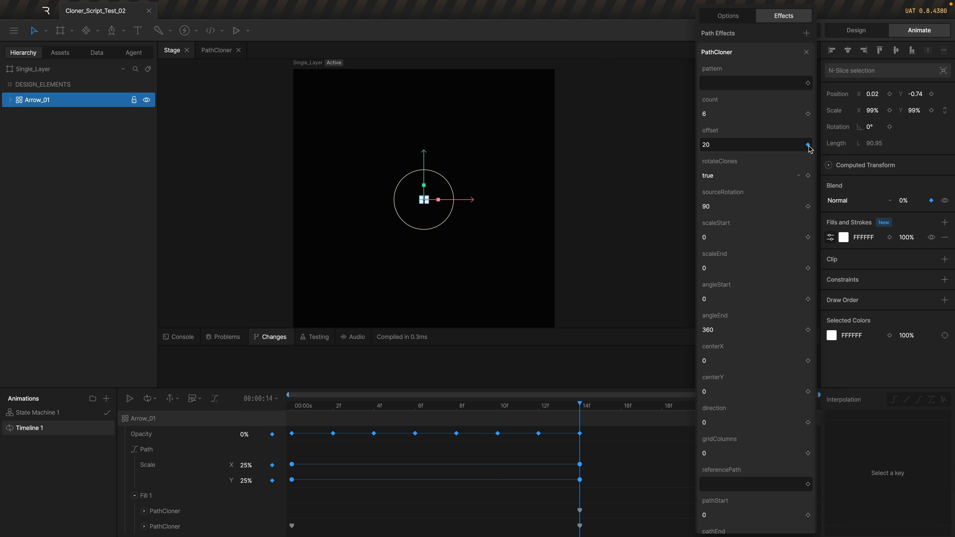
# Keyframe the PathCloner offset at frame 0, trying 0 first and settling on 2.
pyautogui.moveTo(445, 406); pyautogui.dragTo(296, 422)
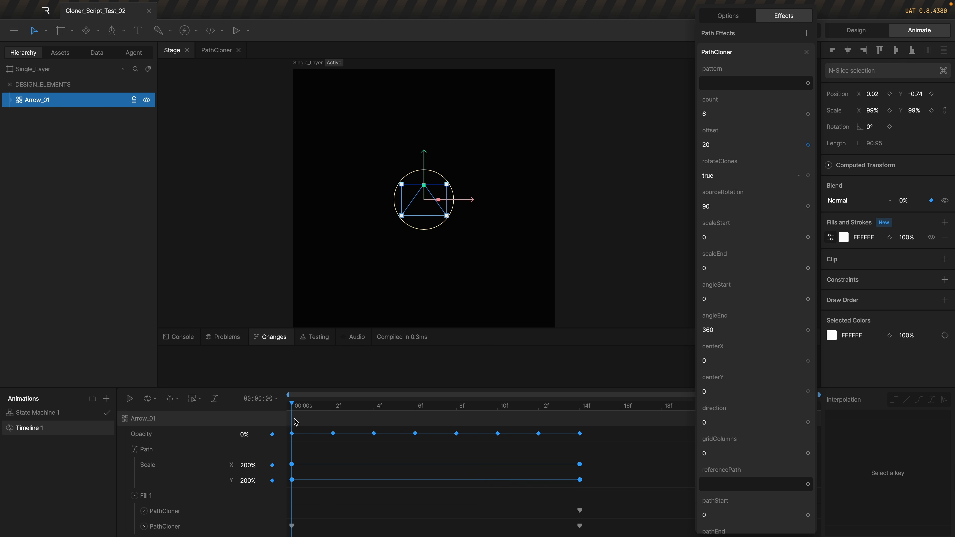
pyautogui.click(744, 144)
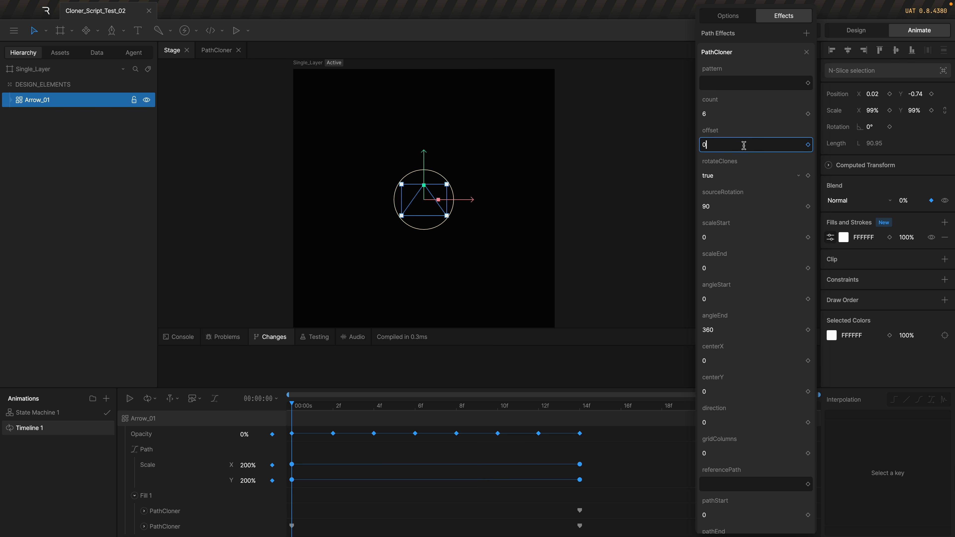
pyautogui.write('0')
pyautogui.press('Return')
pyautogui.moveTo(300, 409)
pyautogui.mouseDown()
pyautogui.moveTo(533, 410)
pyautogui.moveTo(297, 411)
pyautogui.mouseUp()
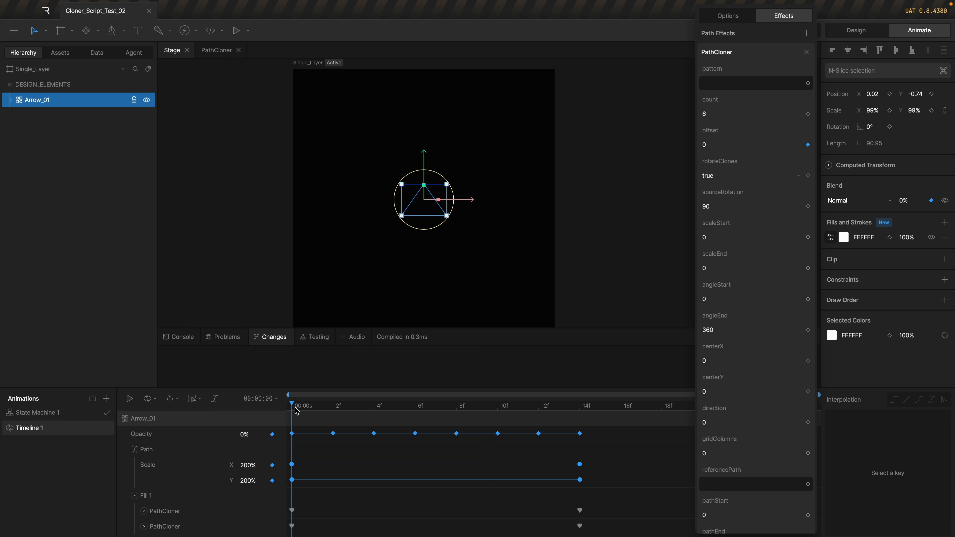
pyautogui.click(738, 146)
pyautogui.write('2')
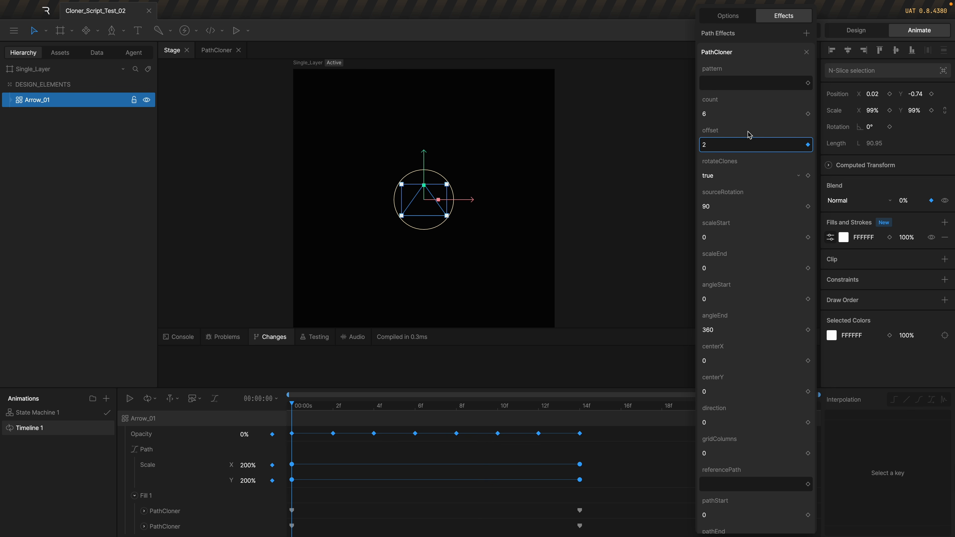
pyautogui.press('Return')
# Play Timeline 1 with nothing selected and scrub to frame 8 to review the clones' outward movement.
pyautogui.moveTo(325, 406); pyautogui.dragTo(233, 408)
pyautogui.press('space')
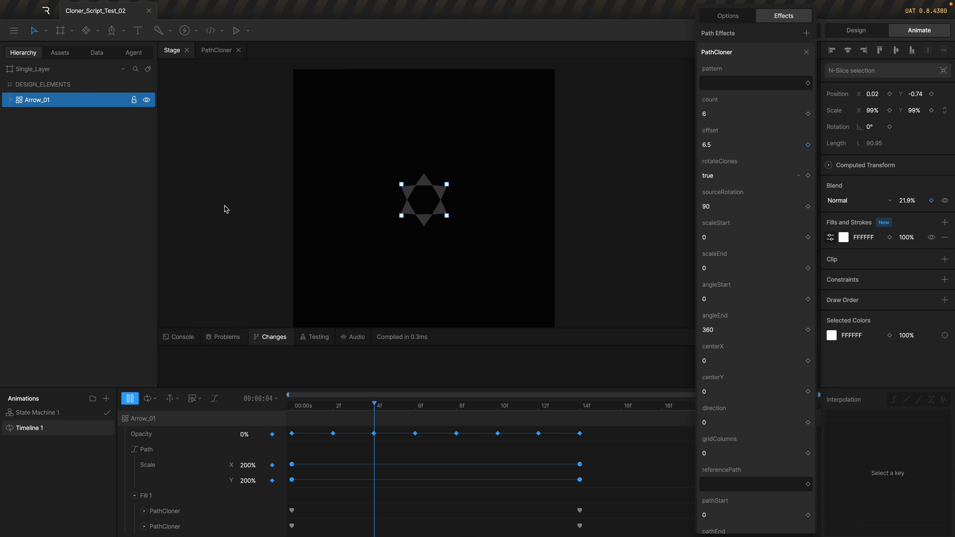
pyautogui.click(226, 209)
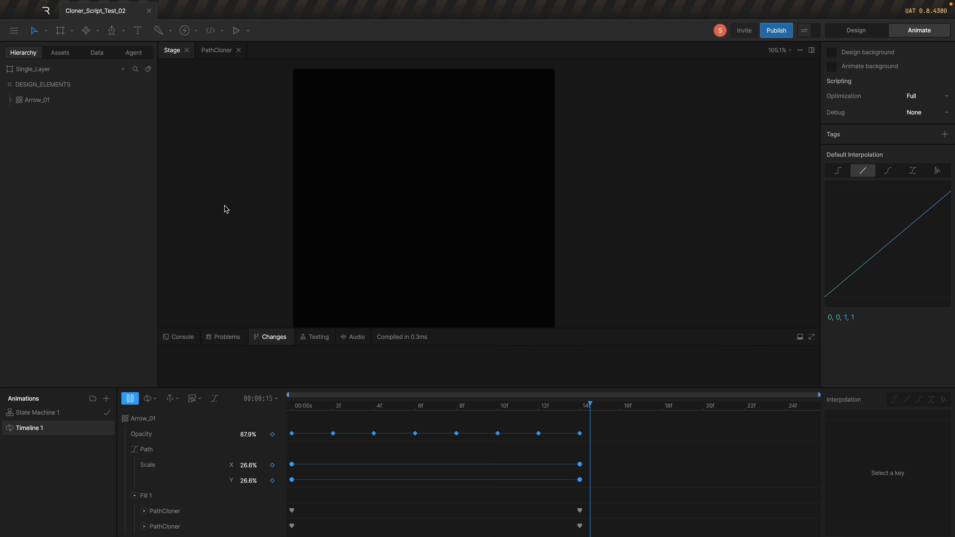
pyautogui.moveTo(560, 407); pyautogui.dragTo(456, 444)
# Keyframe the PathCloner count of Arrow_01's fill at 11 on frame 8.
pyautogui.click(21, 100)
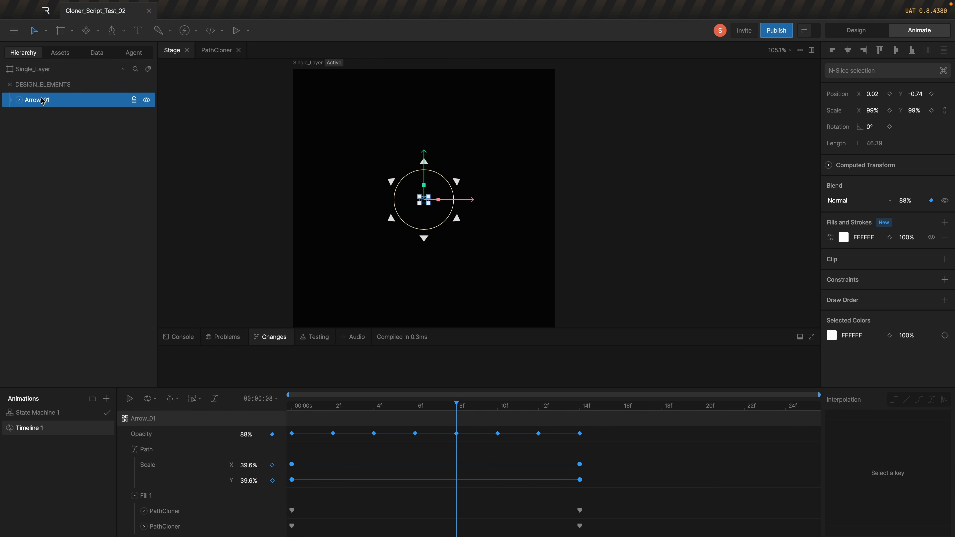
pyautogui.click(831, 237)
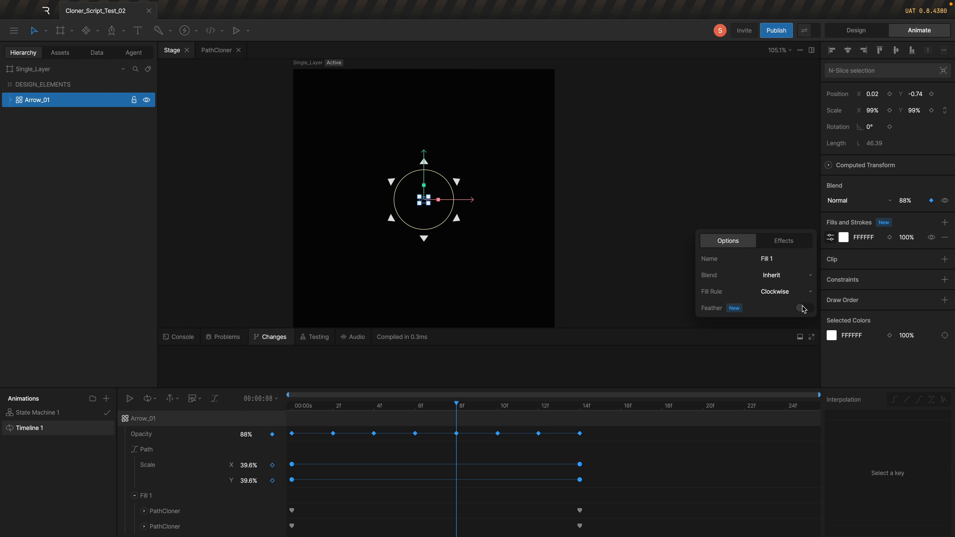
pyautogui.click(784, 240)
pyautogui.click(742, 112)
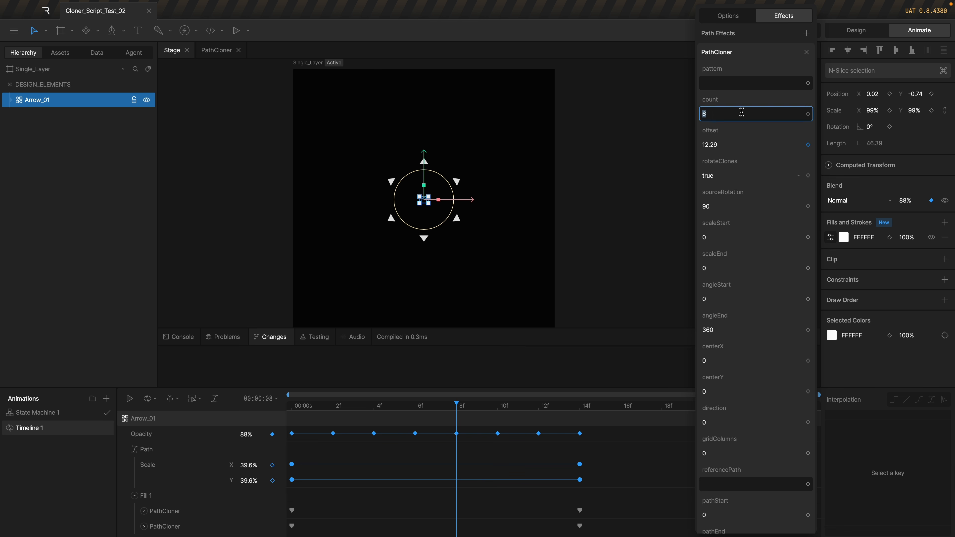
pyautogui.press('Up')
pyautogui.press('Up')
pyautogui.press('Up')
pyautogui.press('Up')
pyautogui.press('Up')
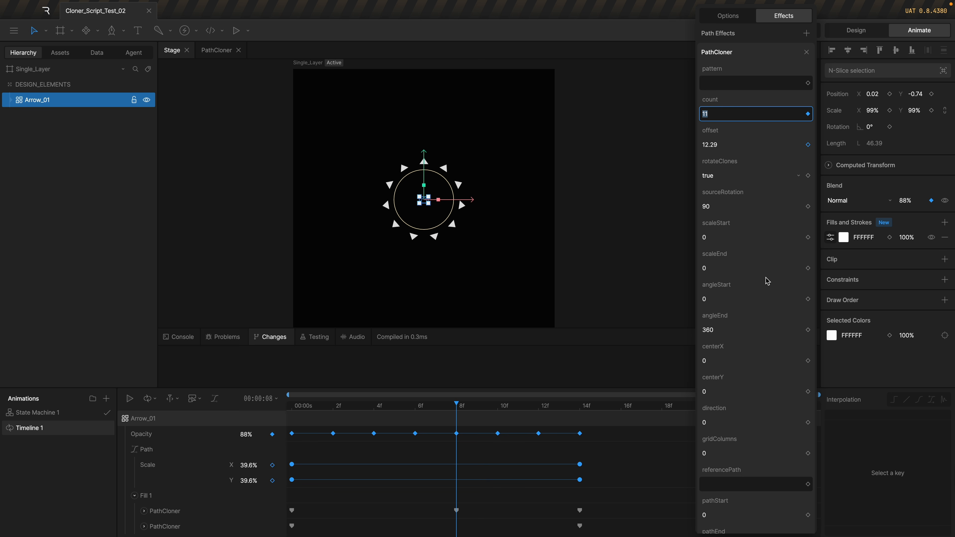
# Play Timeline 1 from the start with Arrow_01 selected and stop at frame 12 to review the clones.
pyautogui.moveTo(410, 415); pyautogui.dragTo(296, 418)
pyautogui.click(129, 398)
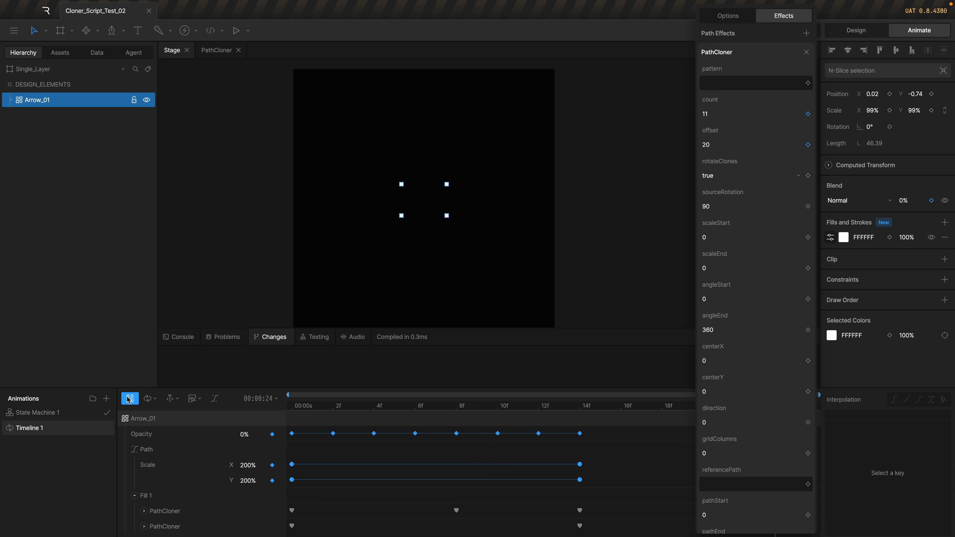
pyautogui.click(129, 398)
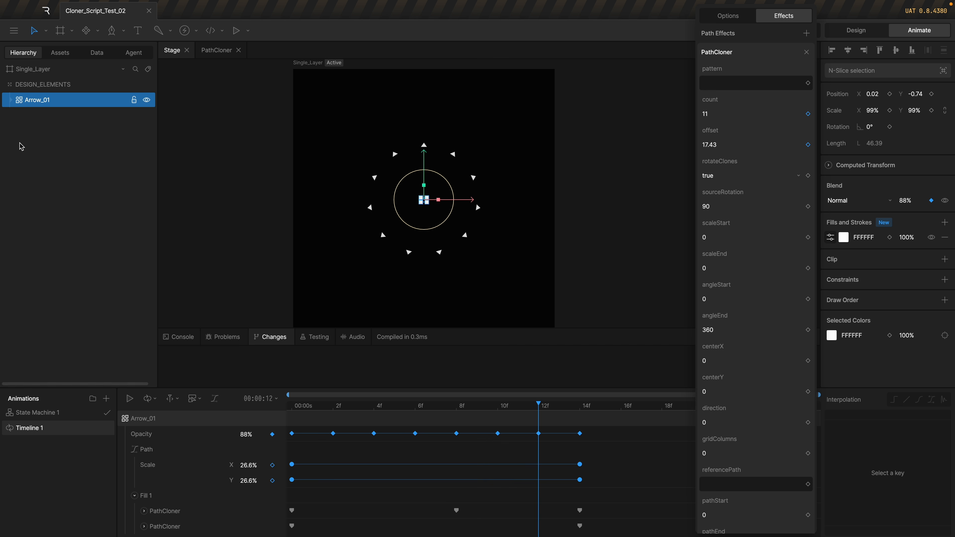
# Keyframe the Y scale of Arrow_01's path at frame 12, trying 161% first and settling on 296%.
pyautogui.click(52, 120)
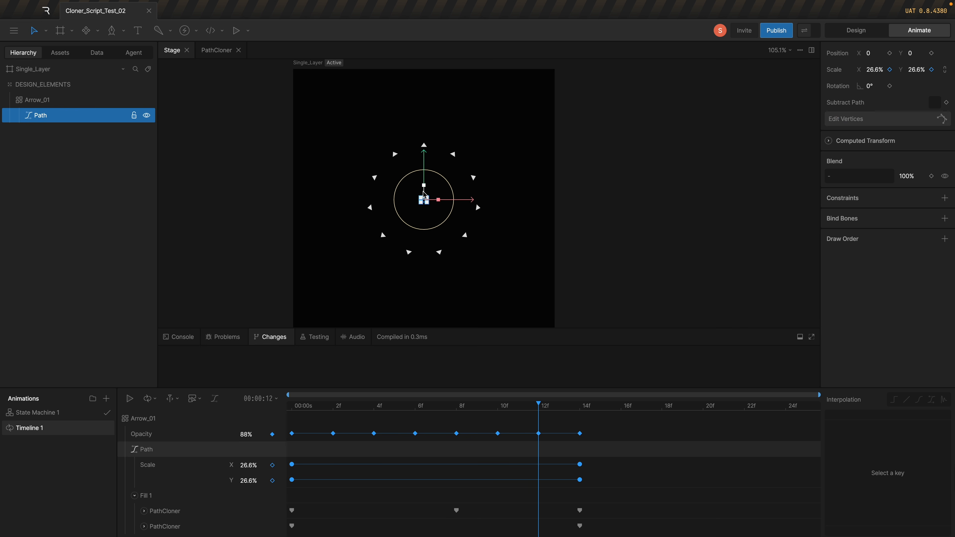
pyautogui.click(916, 69)
pyautogui.write('161')
pyautogui.press('Return')
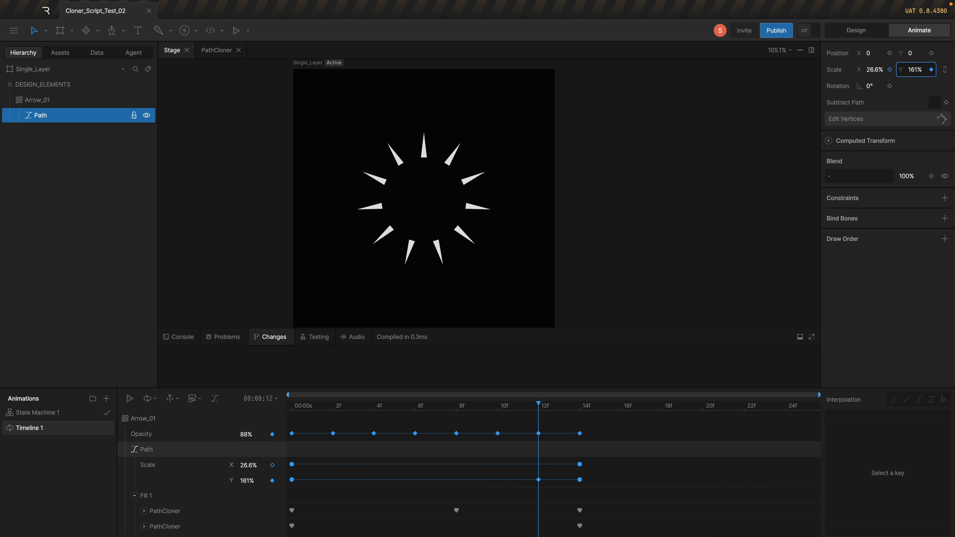
pyautogui.write('296')
pyautogui.press('Return')
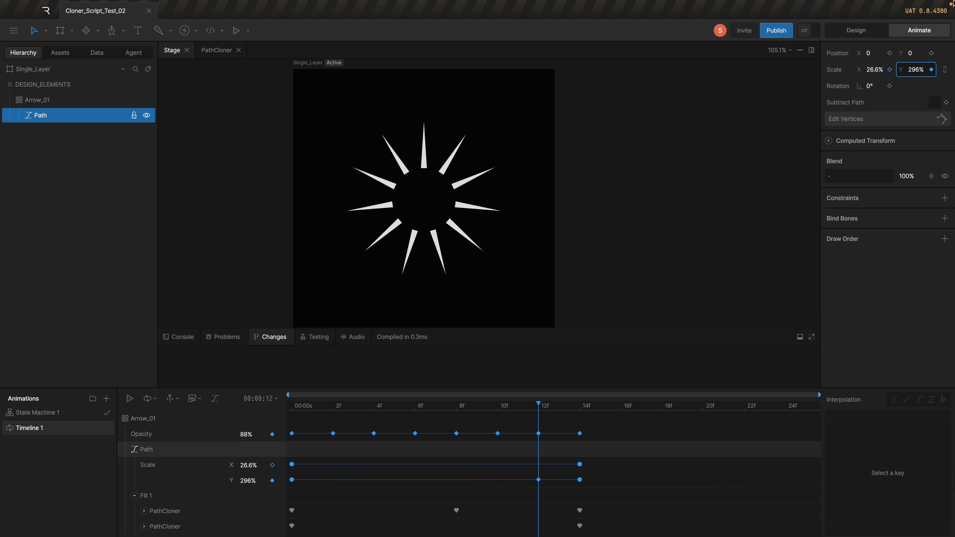
# Play Timeline 1 from the start with nothing selected and scrub to frame 8 to review the stretched clones.
pyautogui.click(694, 278)
pyautogui.moveTo(512, 408); pyautogui.dragTo(285, 422)
pyautogui.press('space')
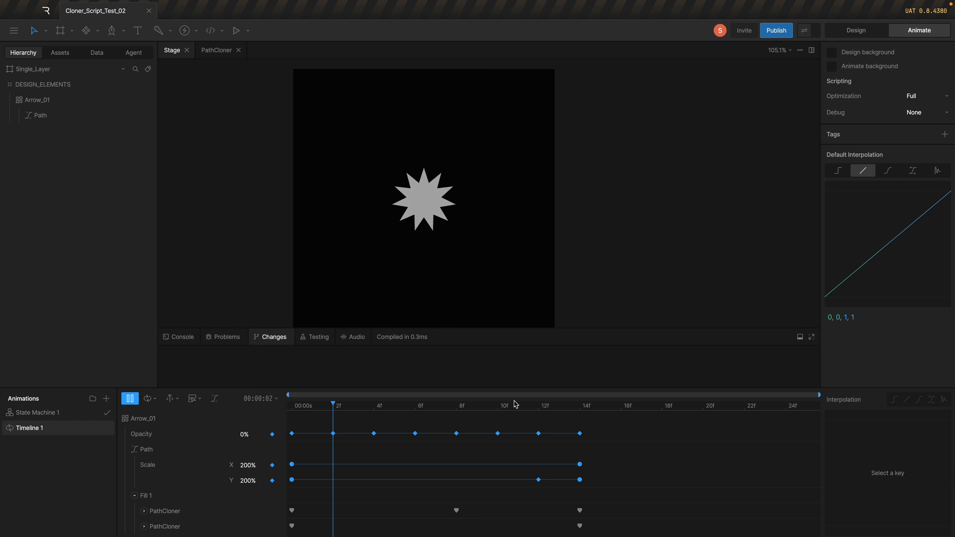
pyautogui.click(474, 409)
pyautogui.moveTo(475, 411); pyautogui.dragTo(456, 420)
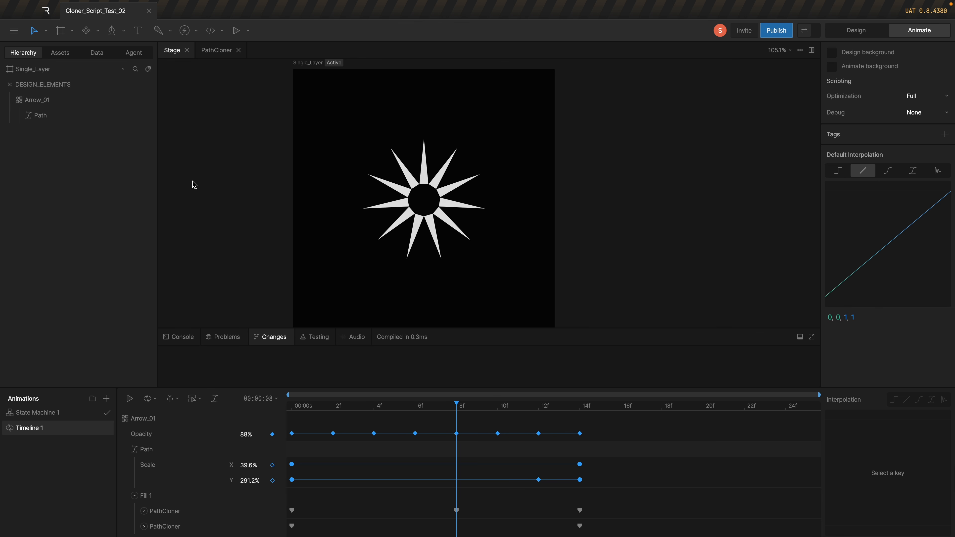
# Enlarge the view of the starburst by collapsing the change log, and scrub back from frame 8 to examine its animation.
pyautogui.click(800, 337)
pyautogui.moveTo(247, 198); pyautogui.dragTo(282, 222)
pyautogui.scroll(4, 426, 257)
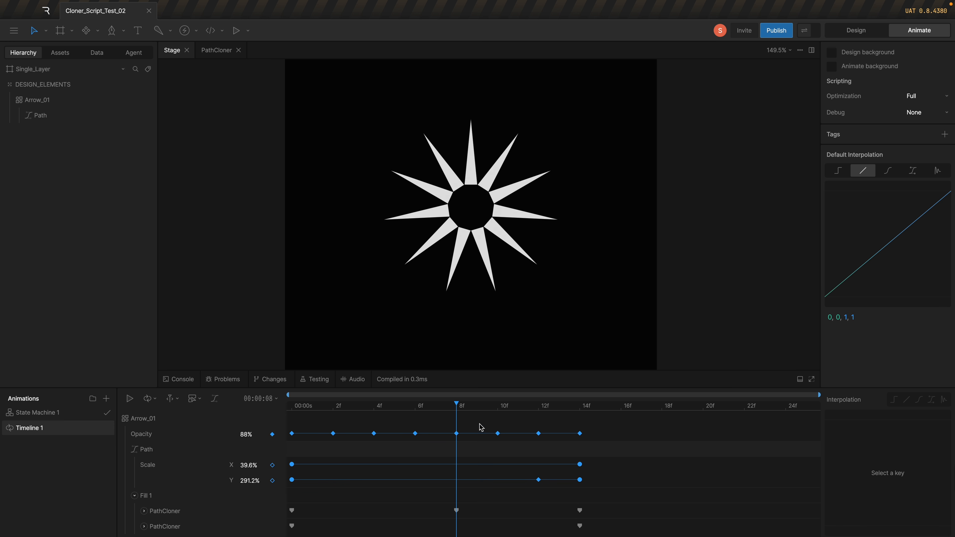
pyautogui.moveTo(462, 412); pyautogui.dragTo(343, 437)
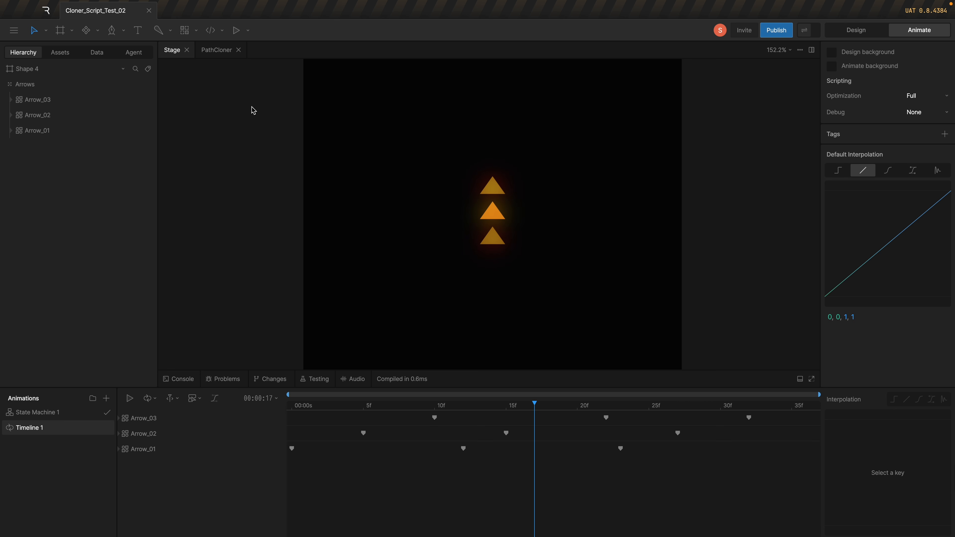
# Select Arrow_03, Arrow_02 and Arrow_01 individually on the Shape 4 artboard to examine the separate arrow shapes.
pyautogui.click(49, 99)
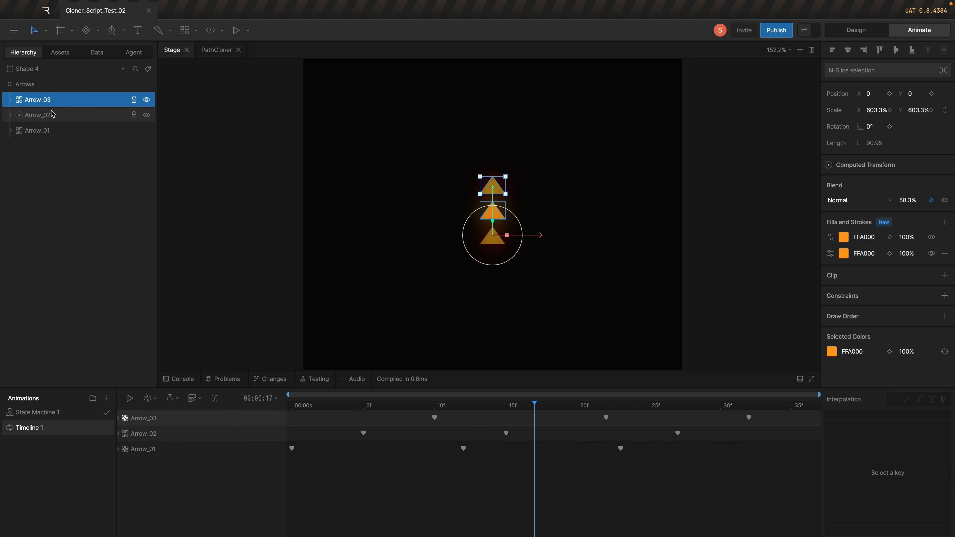
pyautogui.click(49, 115)
pyautogui.click(49, 131)
pyautogui.click(248, 128)
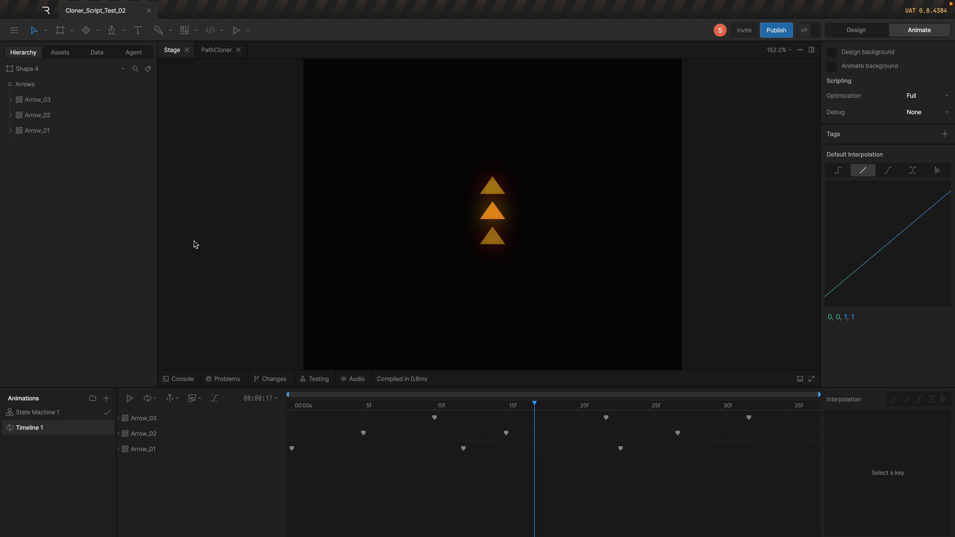
pyautogui.click(58, 101)
pyautogui.click(63, 131)
pyautogui.click(64, 116)
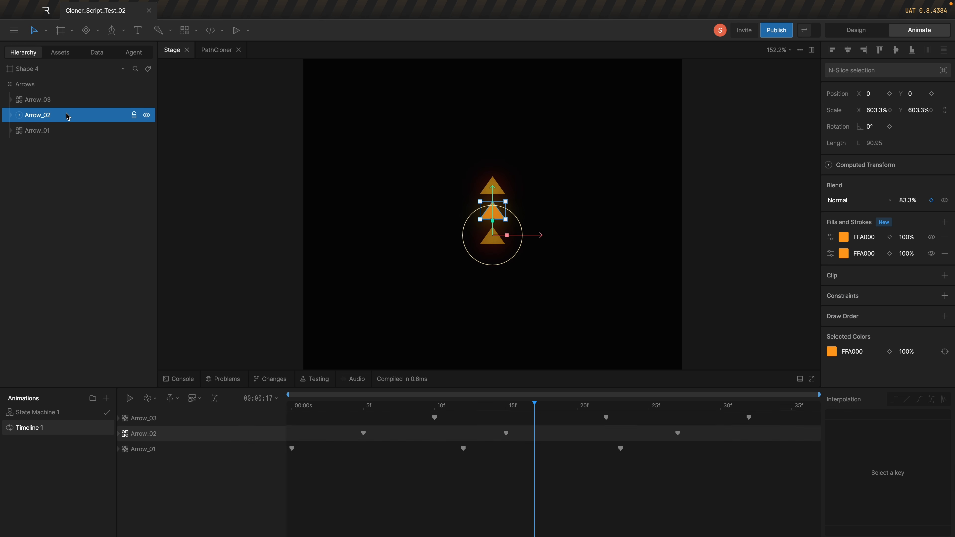
pyautogui.click(254, 166)
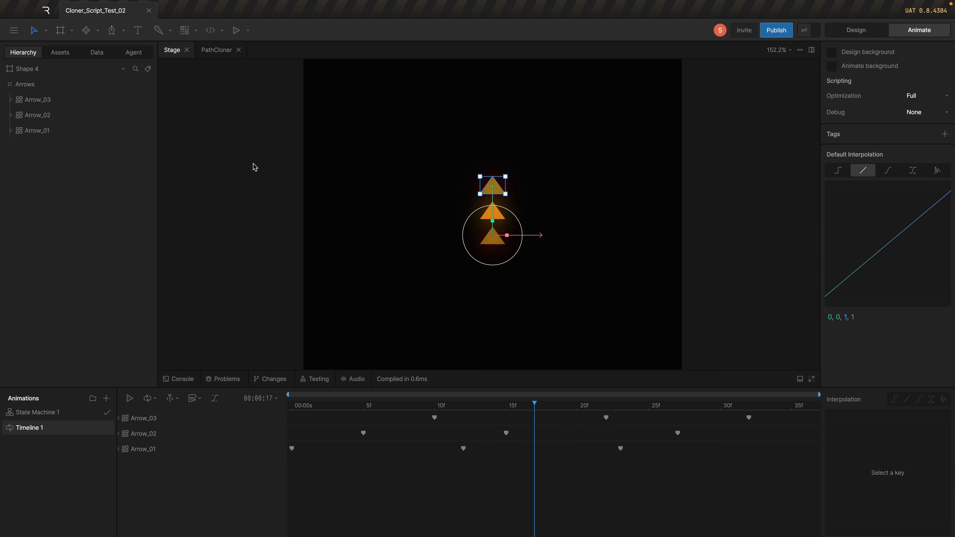
# Add an Effect Group to the Shape 4 artboard, above the three arrows.
pyautogui.click(197, 31)
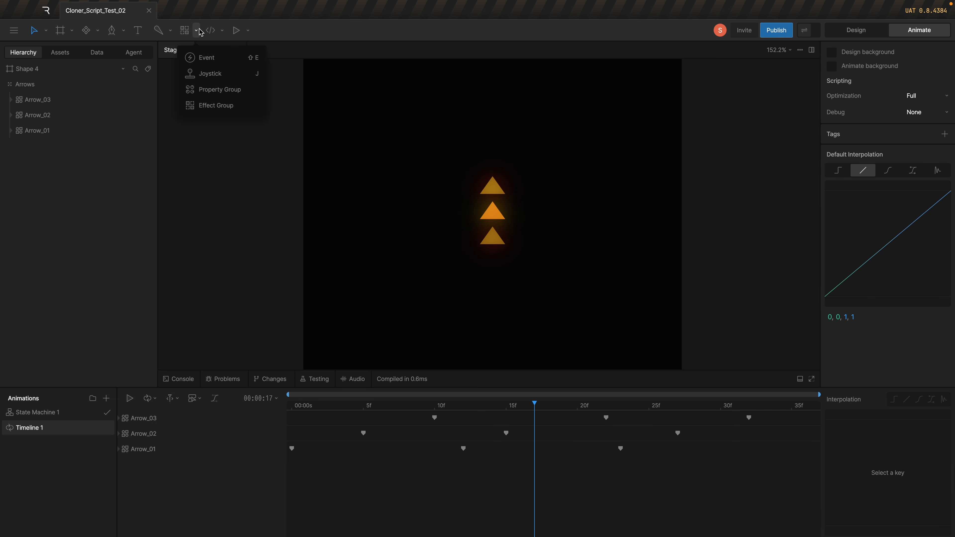
pyautogui.click(213, 105)
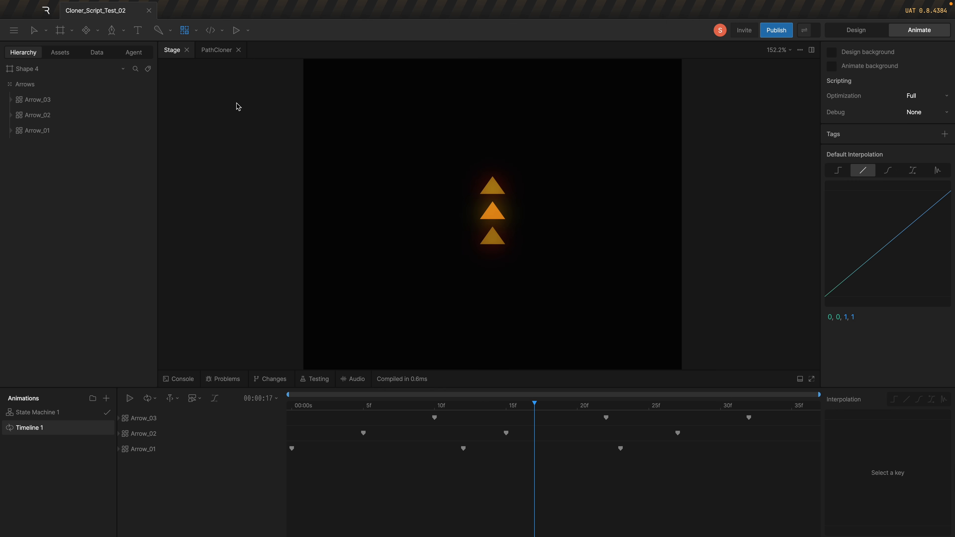
pyautogui.click(462, 99)
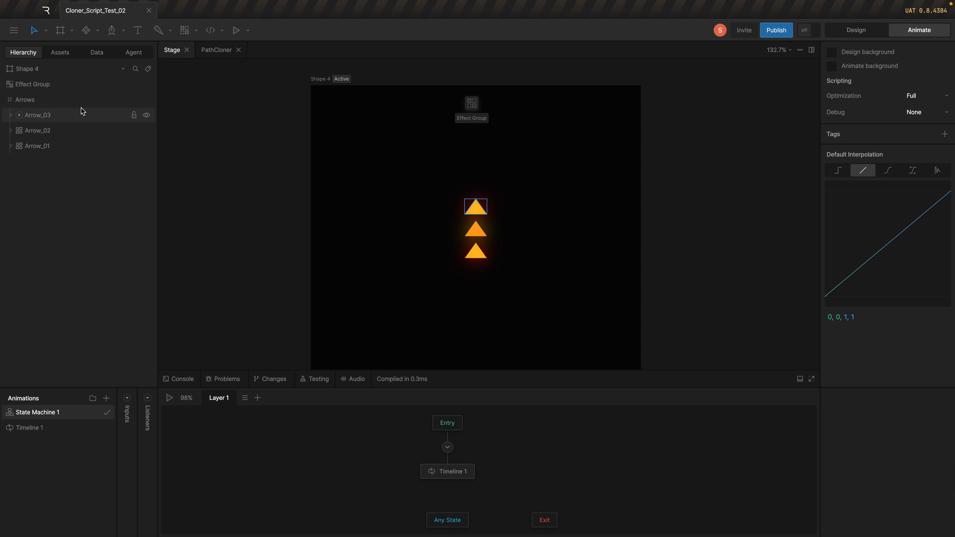
# Play Timeline 1 to review the three arrows' staggered animation, and return to State Machine 1.
pyautogui.click(65, 124)
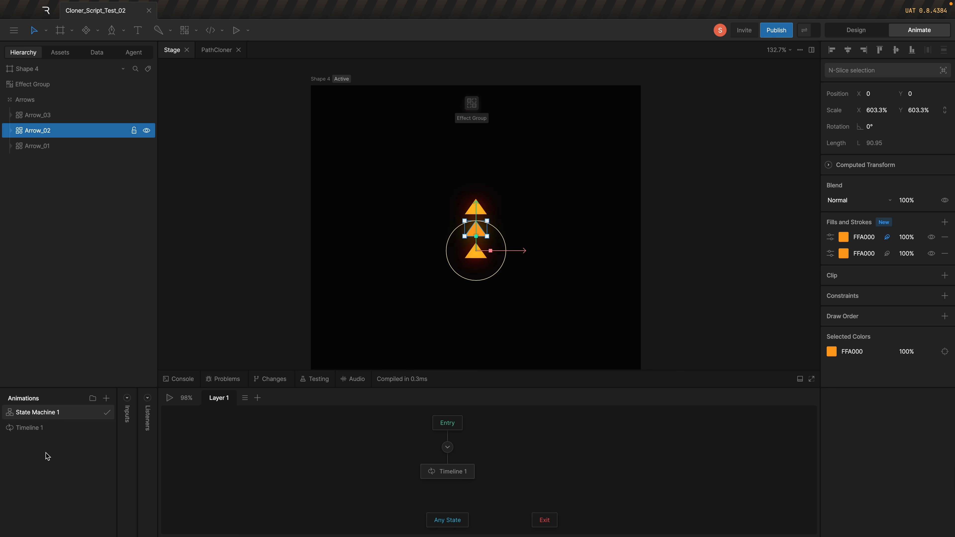
pyautogui.click(57, 427)
pyautogui.click(130, 398)
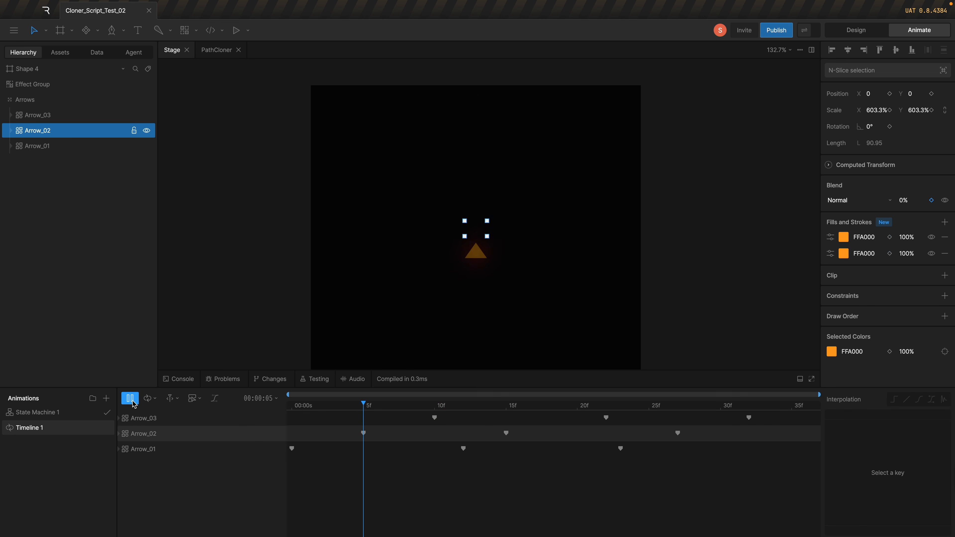
pyautogui.click(237, 282)
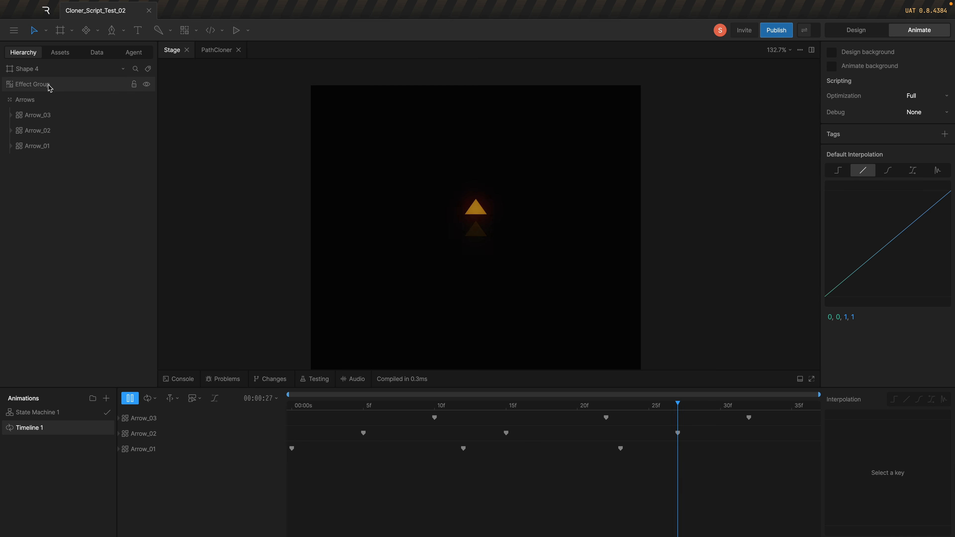
pyautogui.click(46, 417)
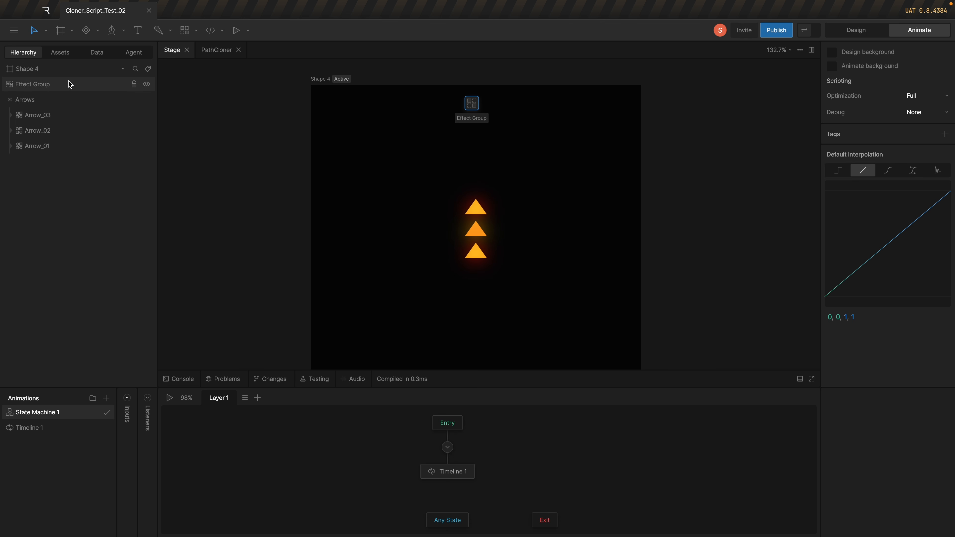
# Rename the Effect Group as Cloner.
pyautogui.doubleClick(39, 85)
pyautogui.write('Cloner')
pyautogui.click(256, 132)
pyautogui.click(43, 86)
# Apply the Cloner group effect to the Arrows group.
pyautogui.click(39, 101)
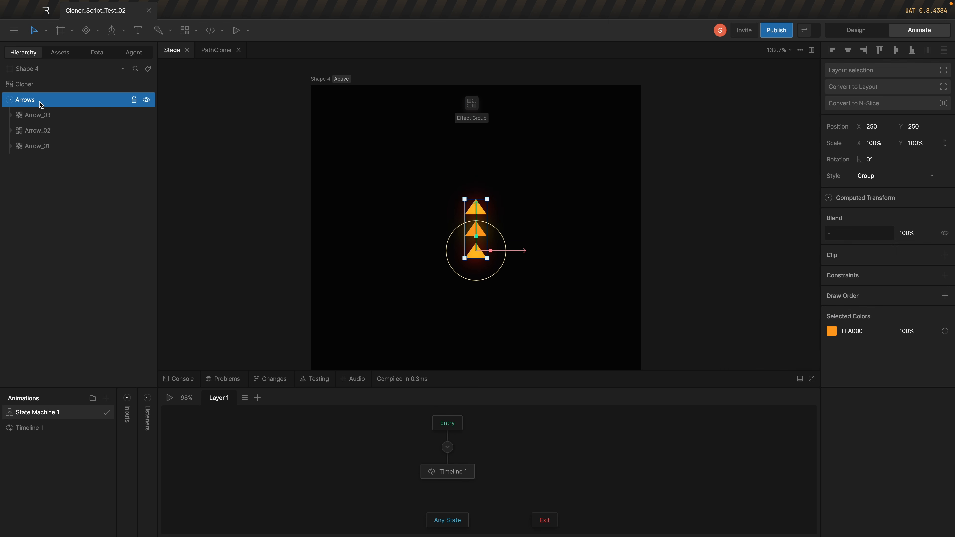
pyautogui.rightClick(41, 105)
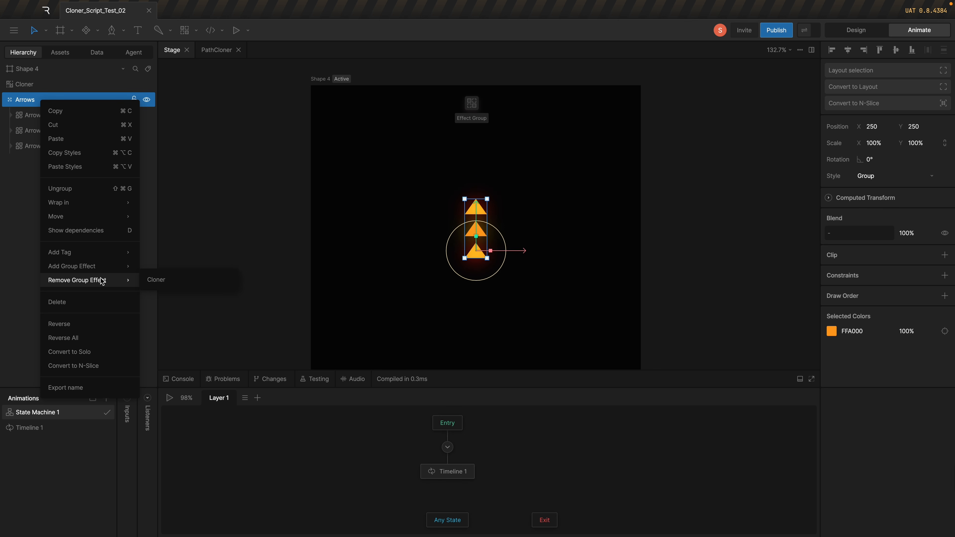
pyautogui.moveTo(56, 269)
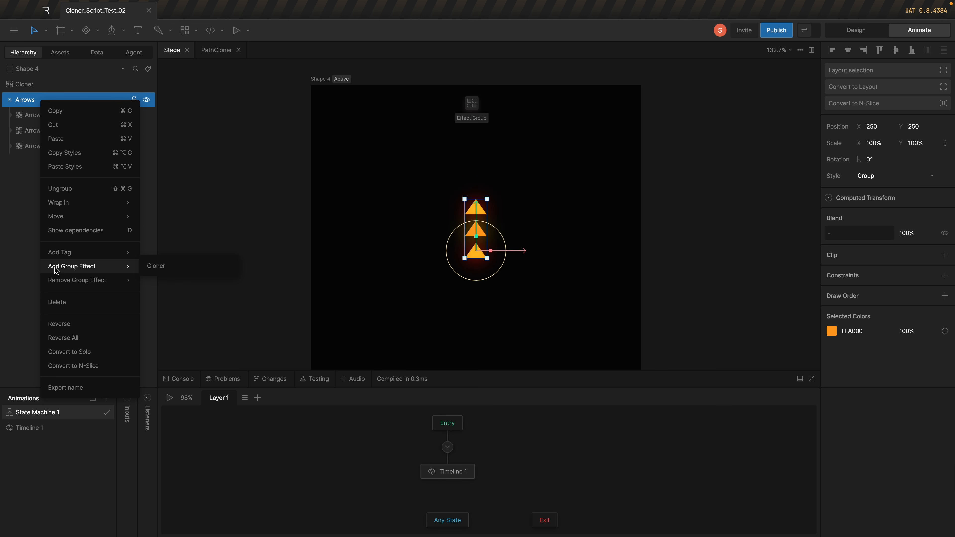
pyautogui.click(203, 269)
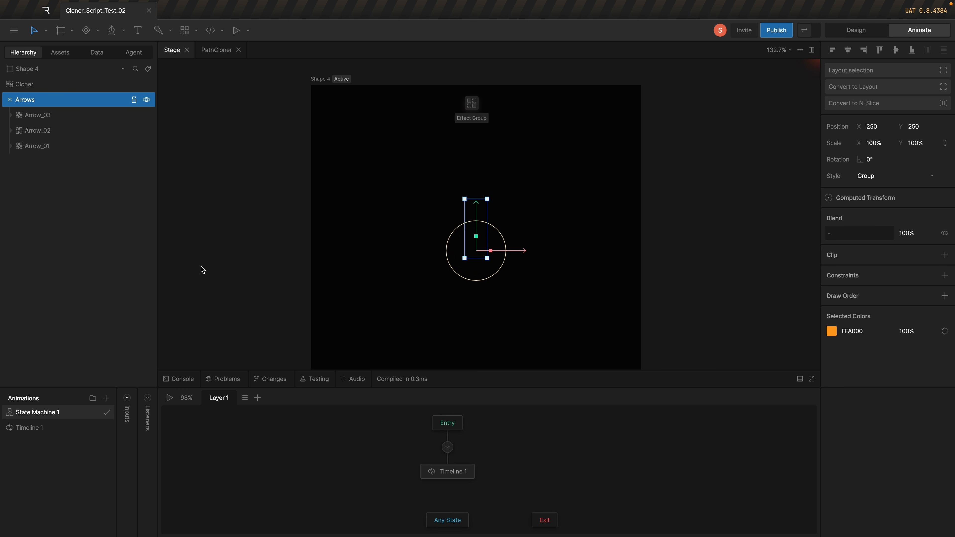
# Reduce the Cloner effect group's PathCloner offset to 17 and collapse the Arrows group in the hierarchy.
pyautogui.click(66, 80)
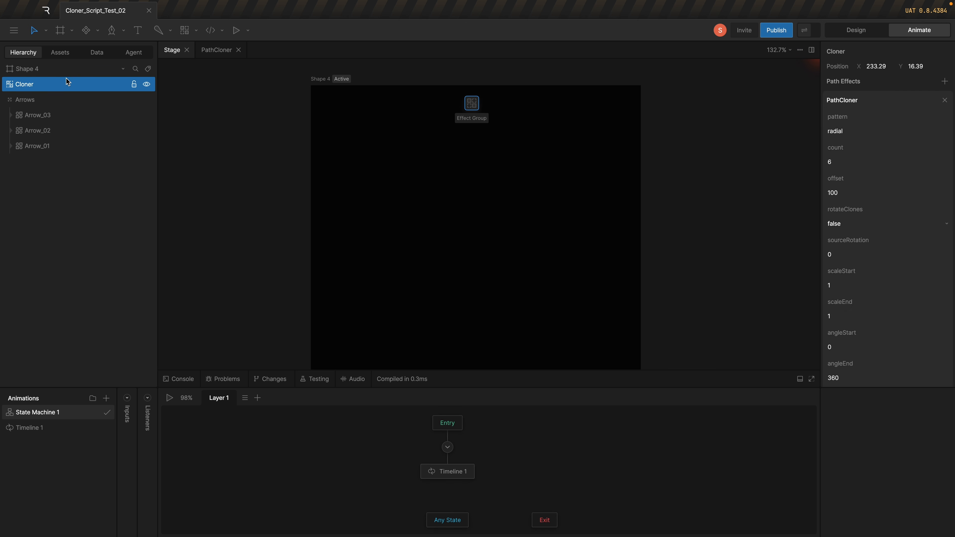
pyautogui.scroll(-6, 870, 190)
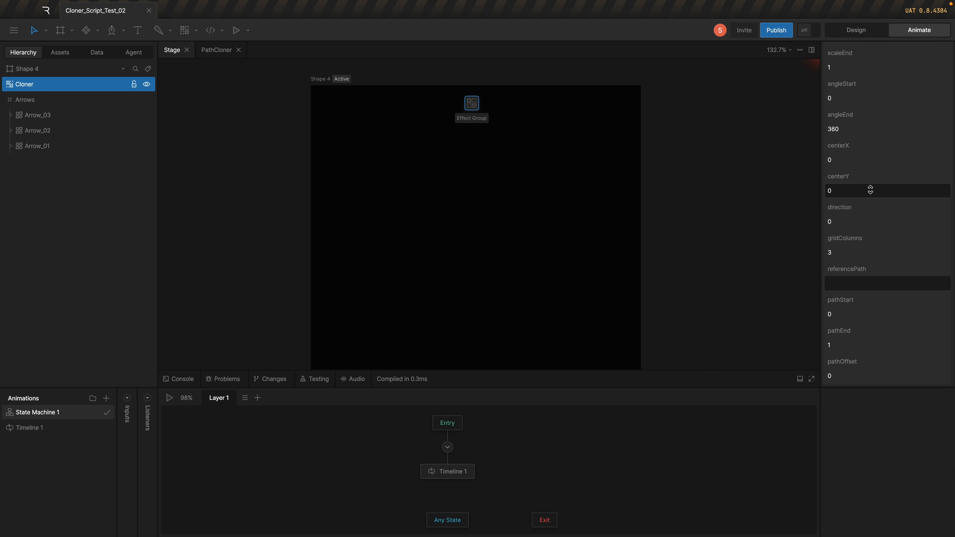
pyautogui.scroll(7, 871, 190)
pyautogui.moveTo(869, 194); pyautogui.dragTo(870, 242)
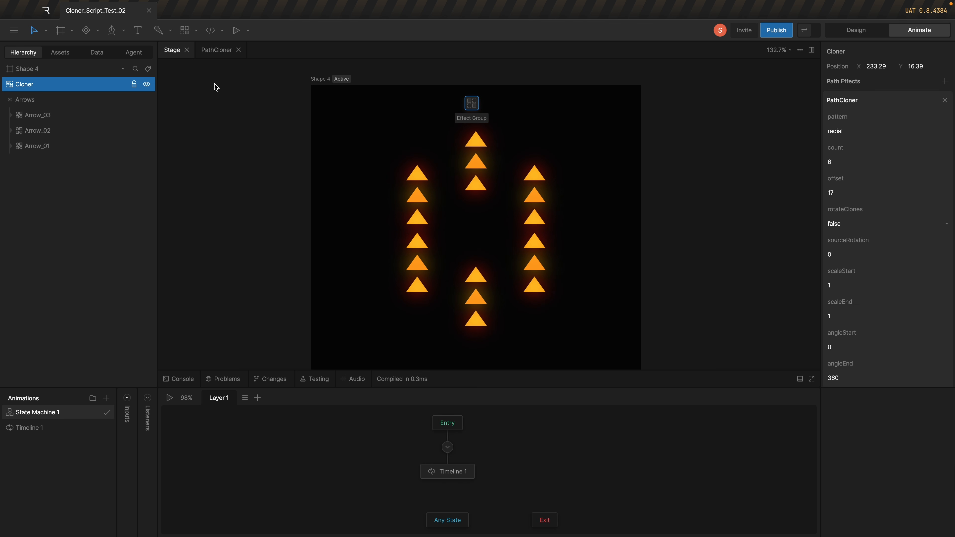
pyautogui.click(11, 102)
pyautogui.click(10, 101)
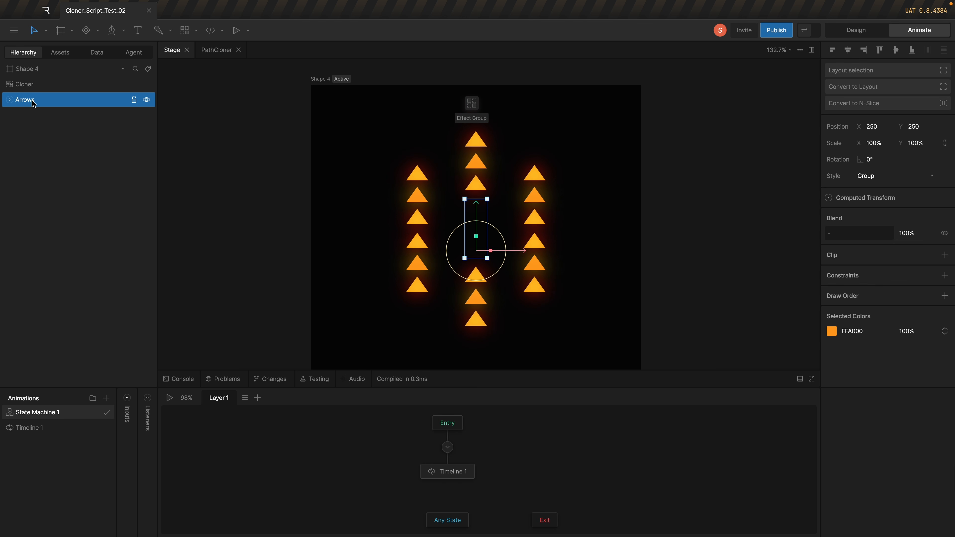
# Enable rotateClones on the Cloner effect group's PathCloner and set its sourceRotation to -90.
pyautogui.click(91, 85)
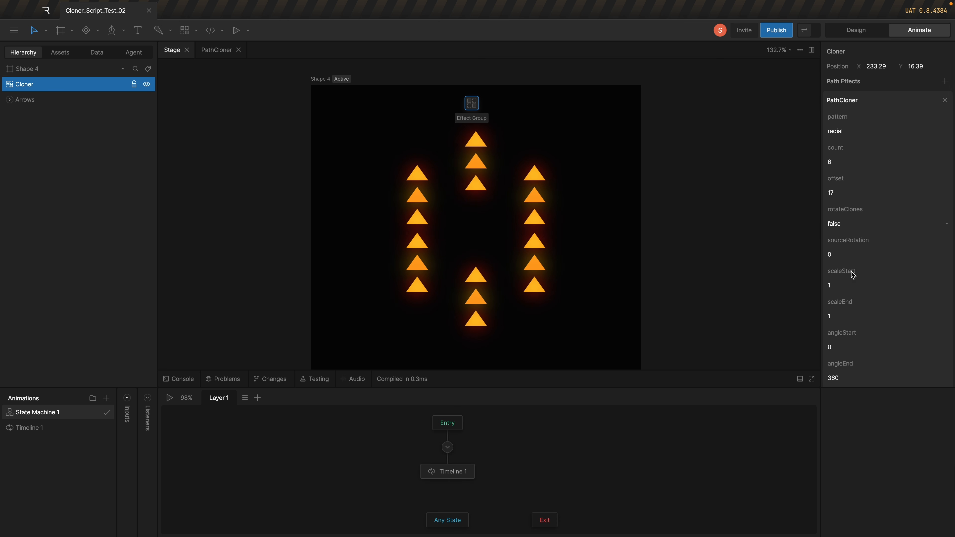
pyautogui.click(861, 223)
pyautogui.click(861, 237)
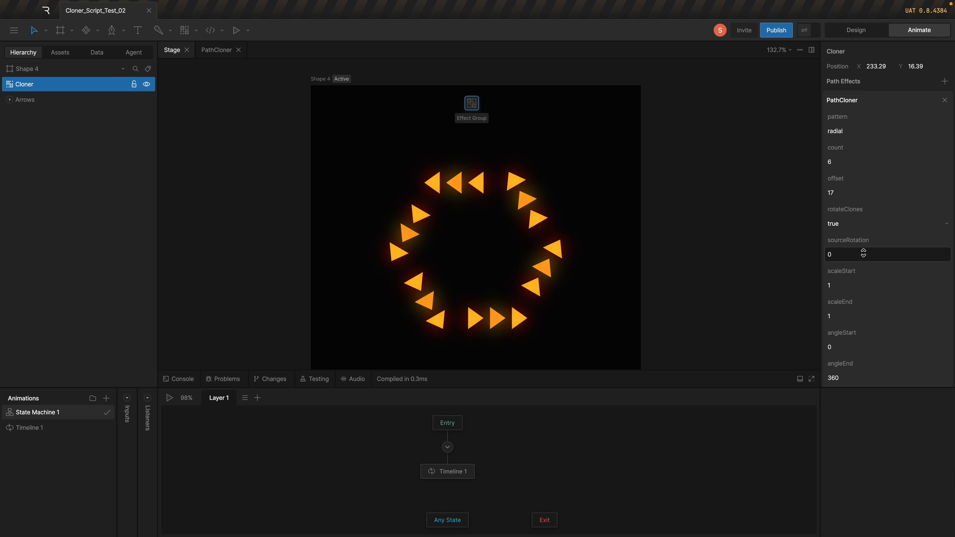
pyautogui.moveTo(863, 253); pyautogui.dragTo(870, 214)
pyautogui.click(852, 256)
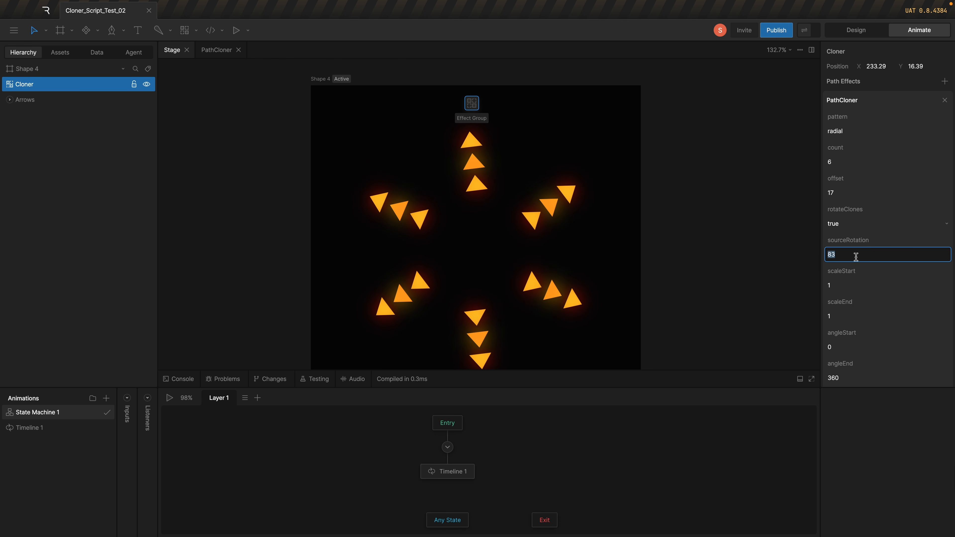
pyautogui.press('Return')
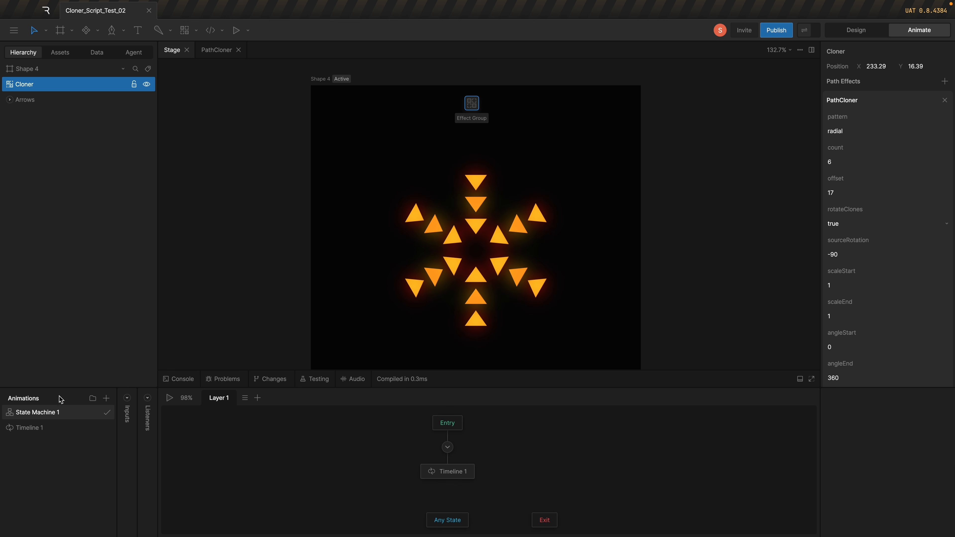
# Play the state machine and set the PathCloner count to 4.
pyautogui.click(169, 398)
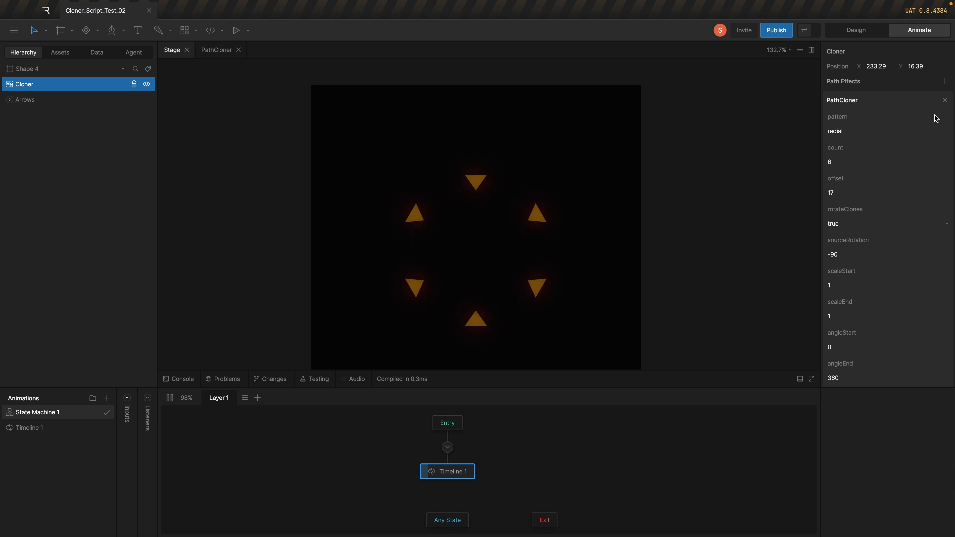
pyautogui.click(858, 160)
pyautogui.press('Up')
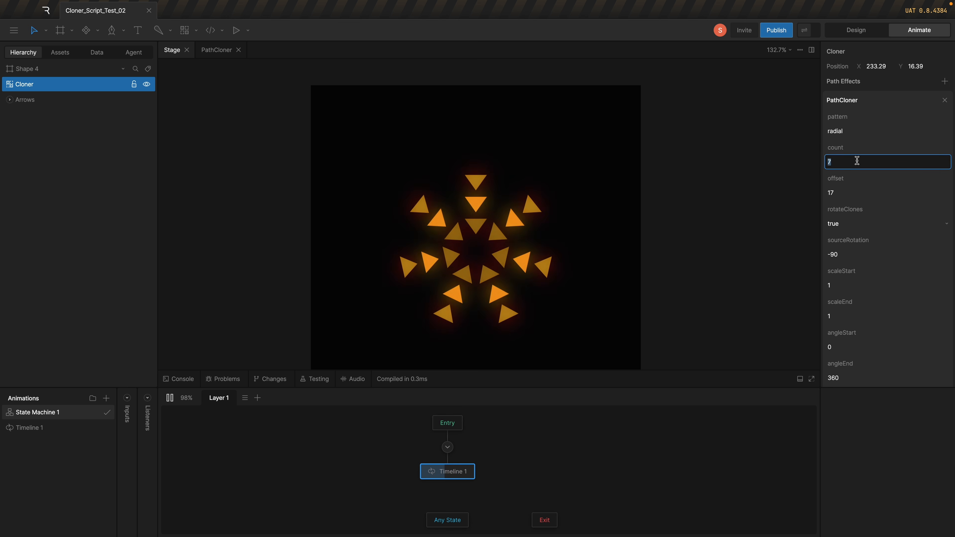
pyautogui.press('Down')
pyautogui.press('Down')
pyautogui.press('Down')
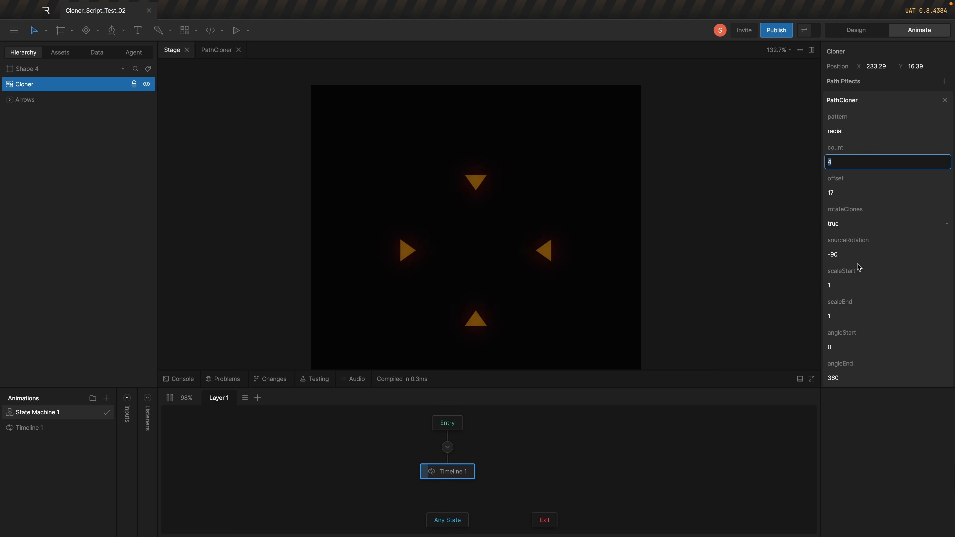
# Try a PathCloner offset of about 27, and finally set the offset to 0.
pyautogui.click(857, 191)
pyautogui.write('26')
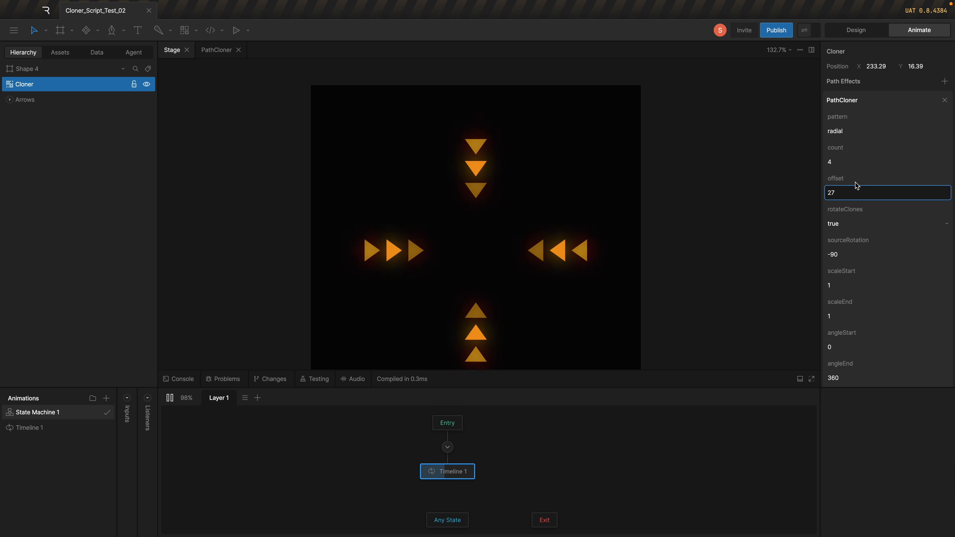
pyautogui.press('BackSpace')
pyautogui.press('BackSpace')
pyautogui.write('0')
pyautogui.press('Return')
# Set the PathCloner's scaleStart and scaleEnd to 0.5.
pyautogui.scroll(-6, 874, 254)
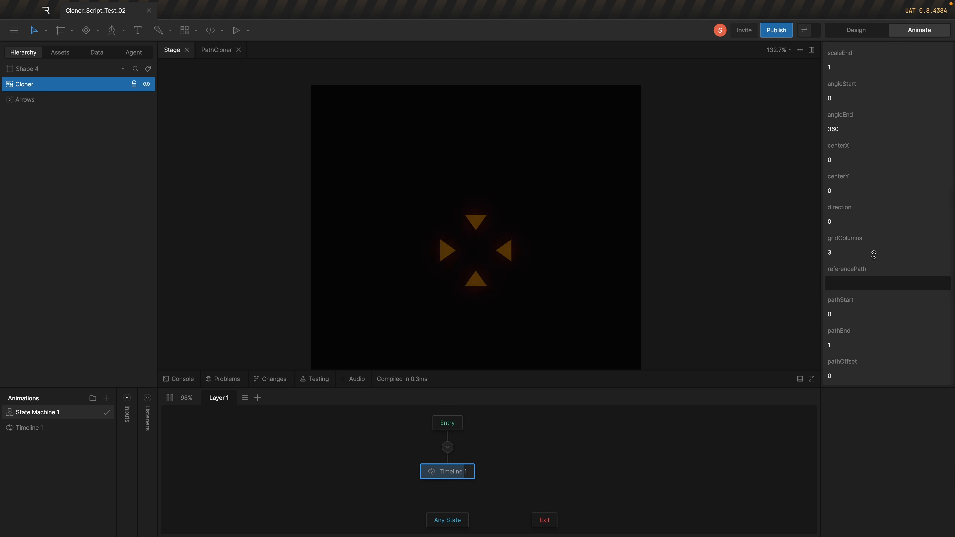
pyautogui.scroll(2, 854, 132)
pyautogui.scroll(3, 854, 132)
pyautogui.click(853, 126)
pyautogui.write('0.5')
pyautogui.click(848, 158)
pyautogui.write('0.5')
pyautogui.press('Return')
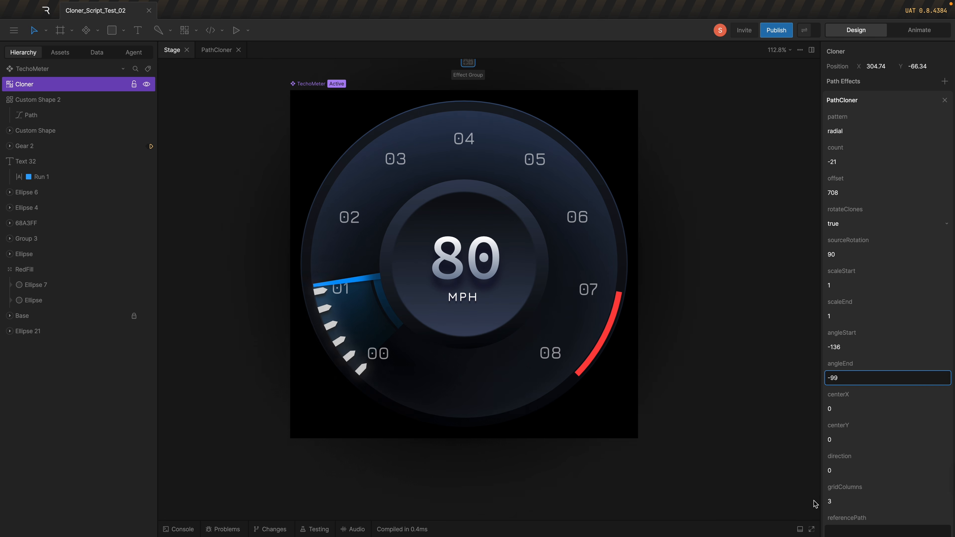
# Adjust the angleEnd and count of the TechoMeter's PathCloner to spread the marker clones around the dial.
pyautogui.moveTo(814, 500); pyautogui.dragTo(823, 469)
pyautogui.moveTo(864, 160); pyautogui.dragTo(864, 146)
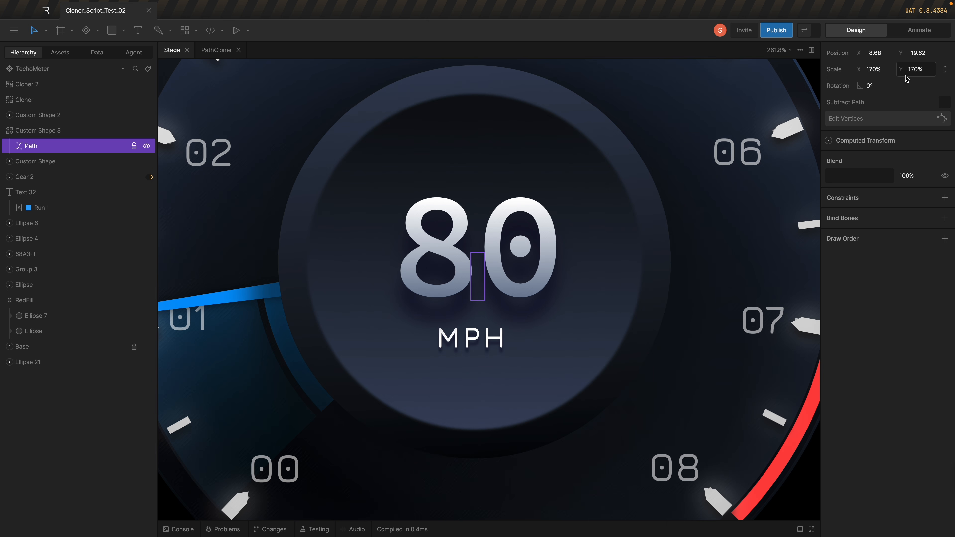
# Scale the Path of Custom Shape 3 to 130% in X and 120% in Y.
pyautogui.click(876, 69)
pyautogui.press('Down')
pyautogui.press('Down')
pyautogui.press('Down')
pyautogui.press('Down')
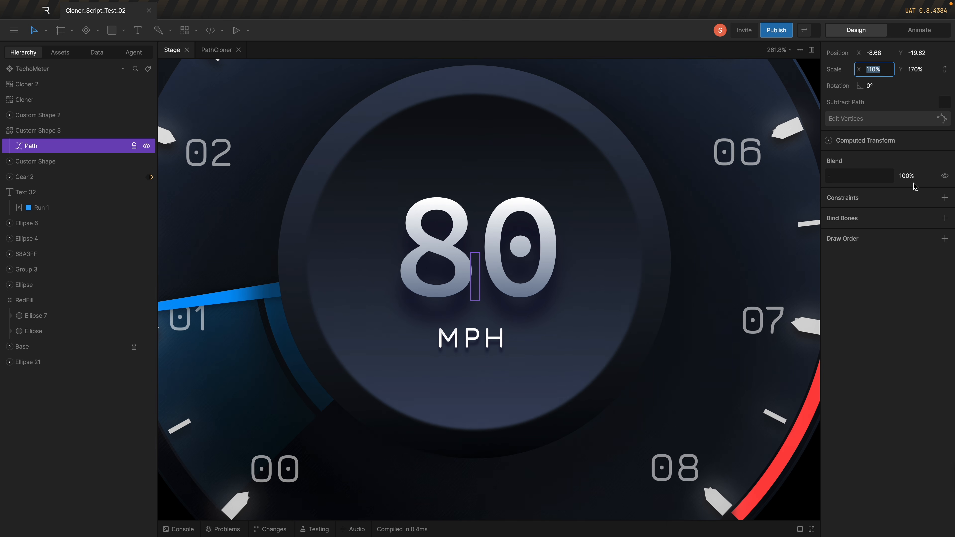
pyautogui.press('Up')
pyautogui.press('Up')
pyautogui.press('Tab')
pyautogui.press('Down')
pyautogui.press('Down')
pyautogui.press('Down')
pyautogui.press('Down')
pyautogui.press('Down')
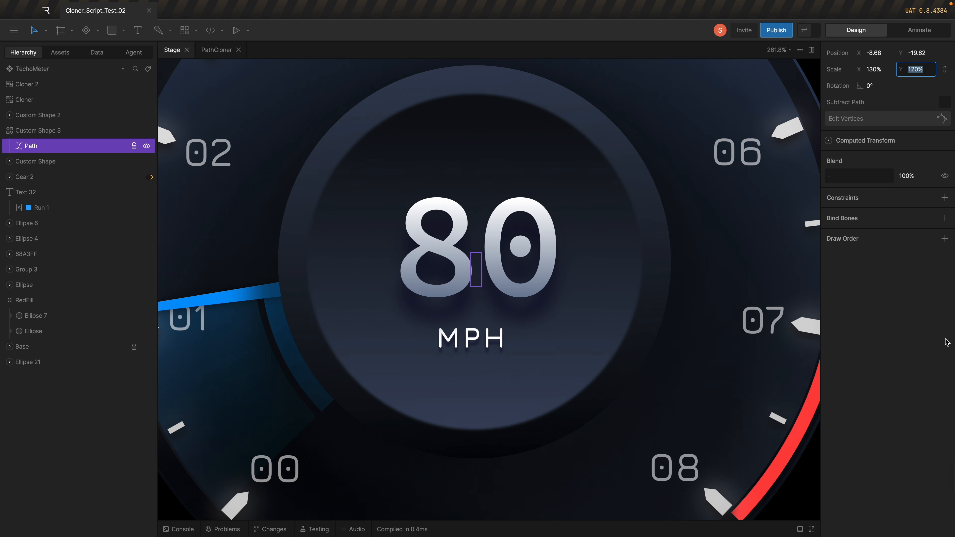
pyautogui.click(447, 358)
pyautogui.scroll(-2, 448, 348)
pyautogui.scroll(-10, 456, 320)
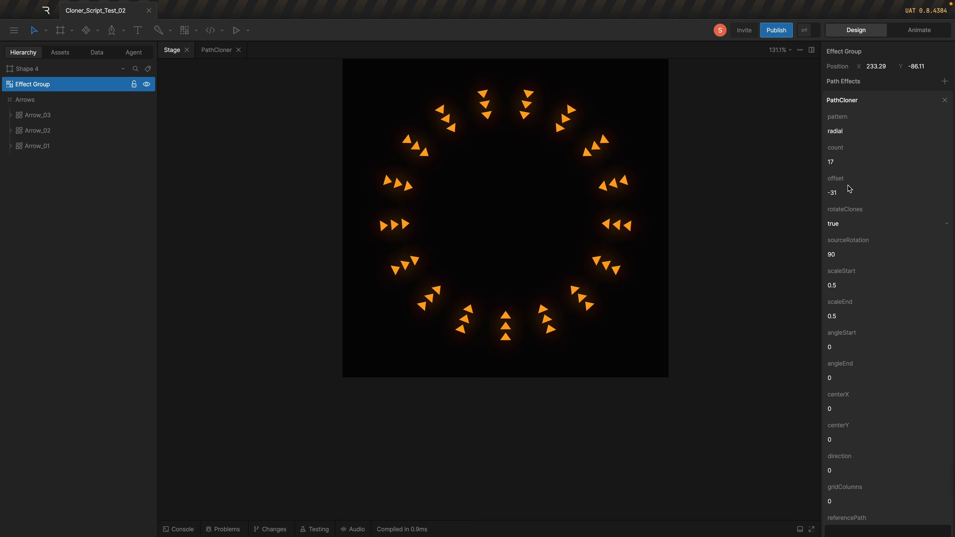
# Switch Shape 4 to animation mode and play Timeline 1 from frame 0 to review the cloned arrows.
pyautogui.click(920, 30)
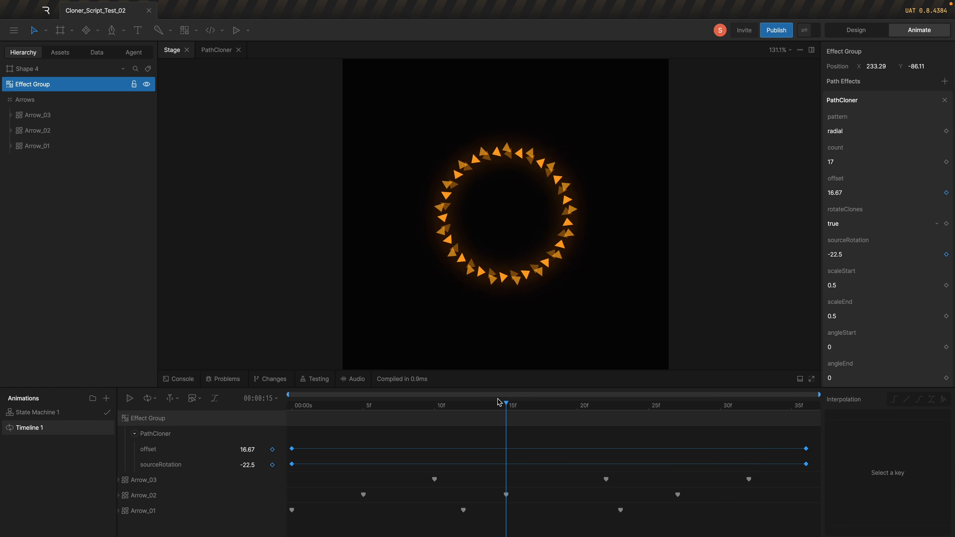
pyautogui.moveTo(442, 399); pyautogui.dragTo(292, 398)
pyautogui.press('space')
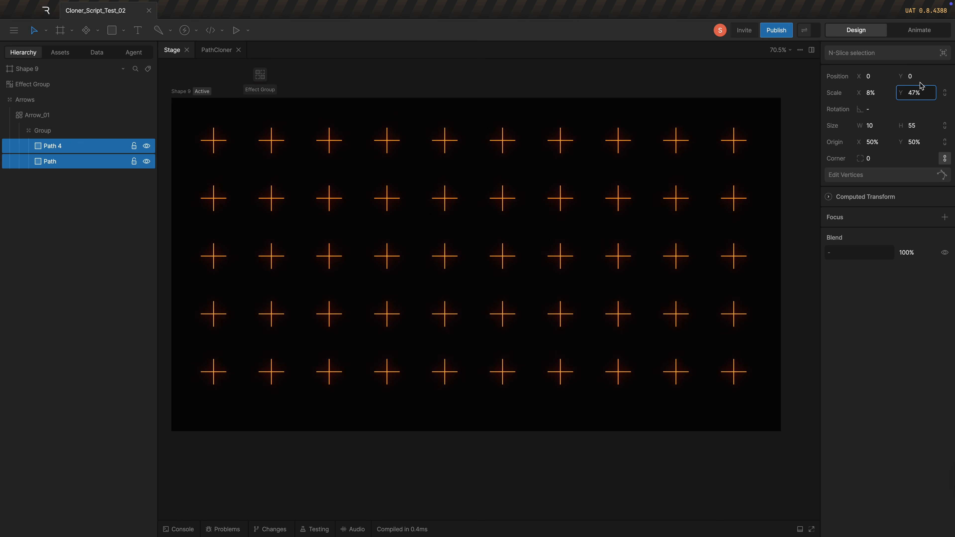
# Set the Y scale of Path 4 and Path in Shape 9's cross grid to 100%.
pyautogui.write('100')
pyautogui.press('Escape')
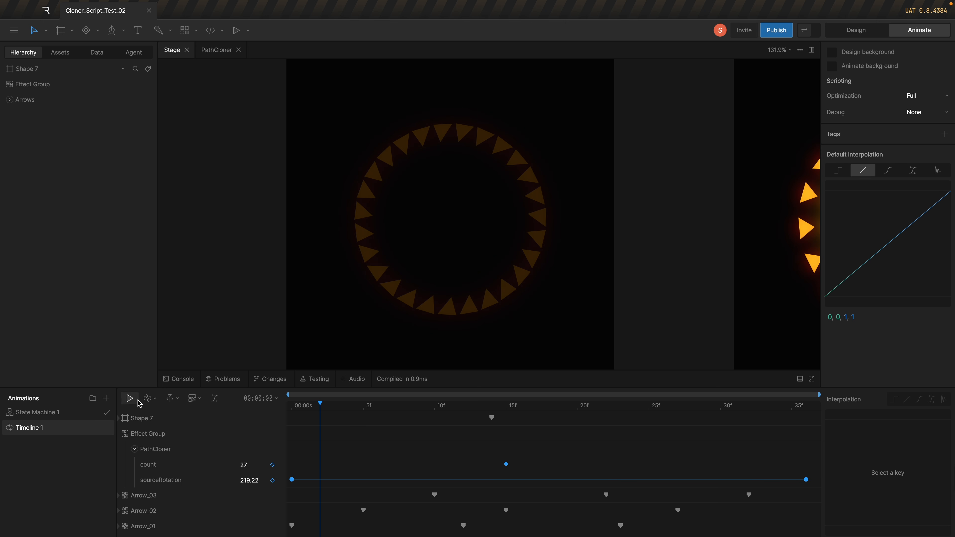
# Play Timeline 1 of Shape 7 to review its ring of cloned arrows.
pyautogui.click(130, 397)
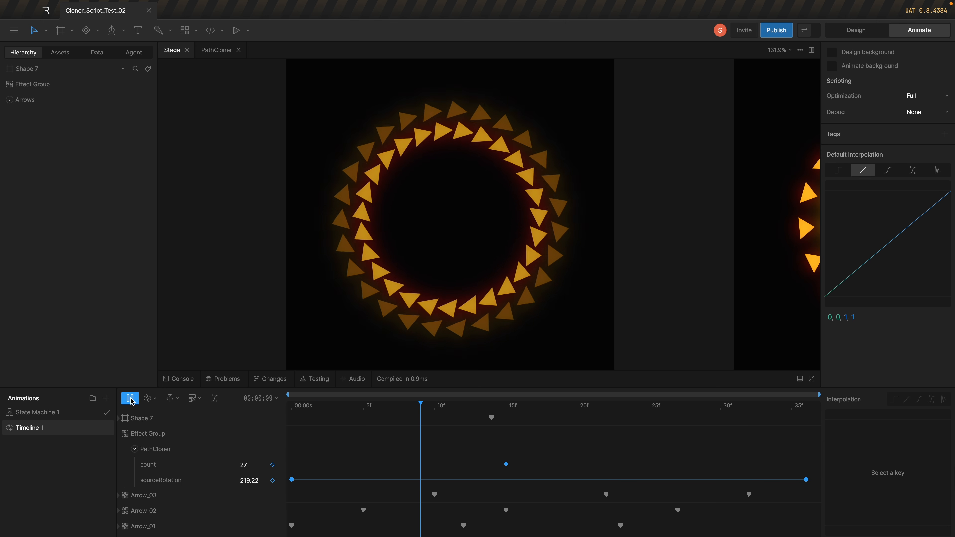
pyautogui.moveTo(386, 277); pyautogui.dragTo(465, 265)
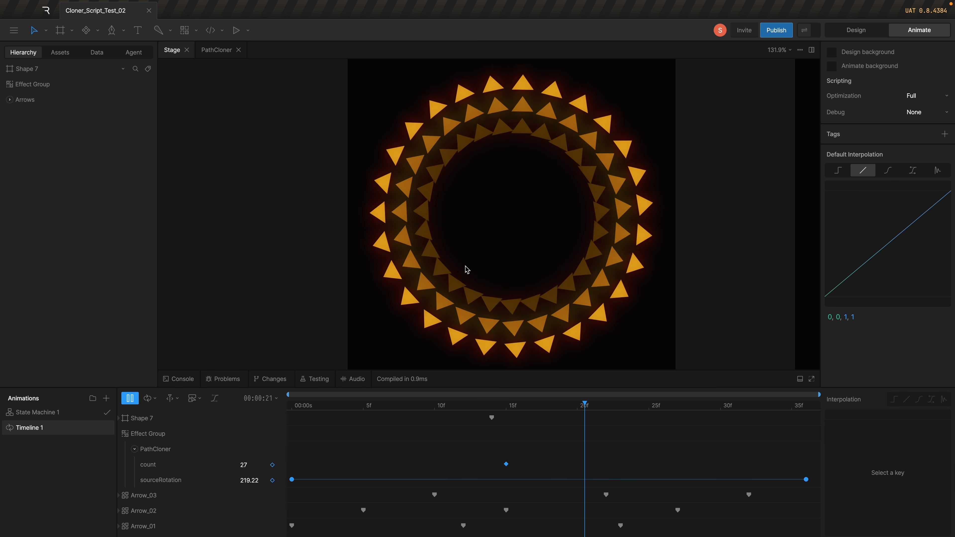
# Duplicate the Arrows group and scale the copy down to about 51.1% to form an inner ring.
pyautogui.click(24, 101)
pyautogui.hotkey('ctrl', 'd')
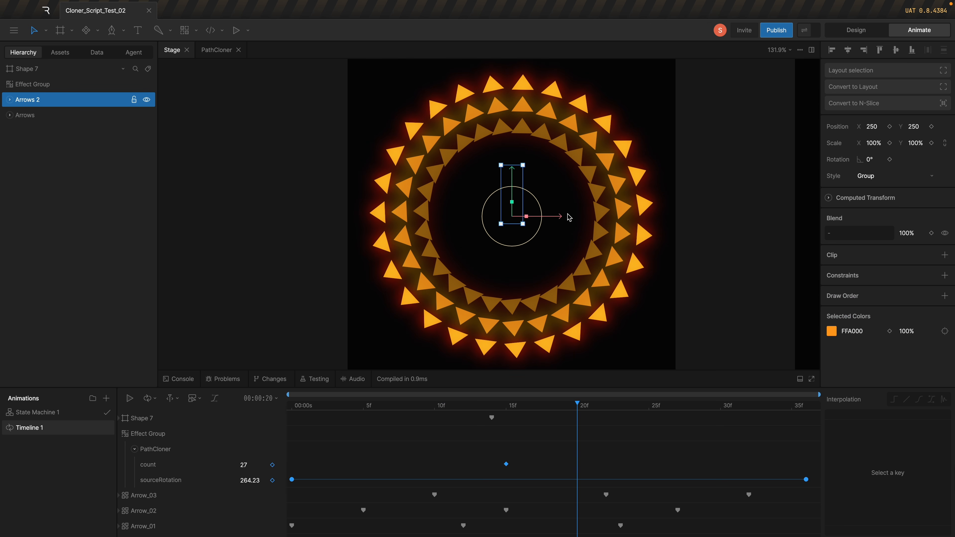
pyautogui.moveTo(527, 218); pyautogui.dragTo(497, 222)
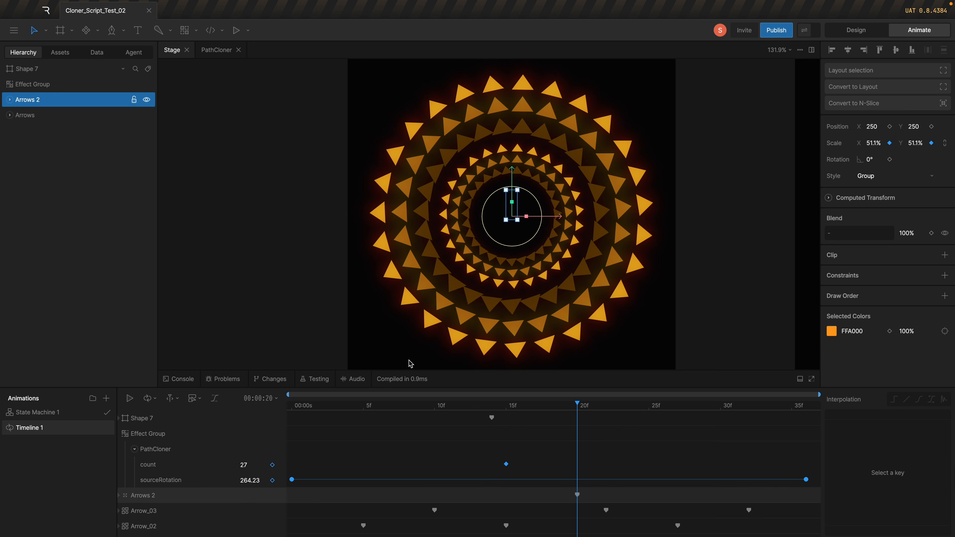
# Clear the selection and play Timeline 1 to review the two concentric arrow rings.
pyautogui.click(421, 403)
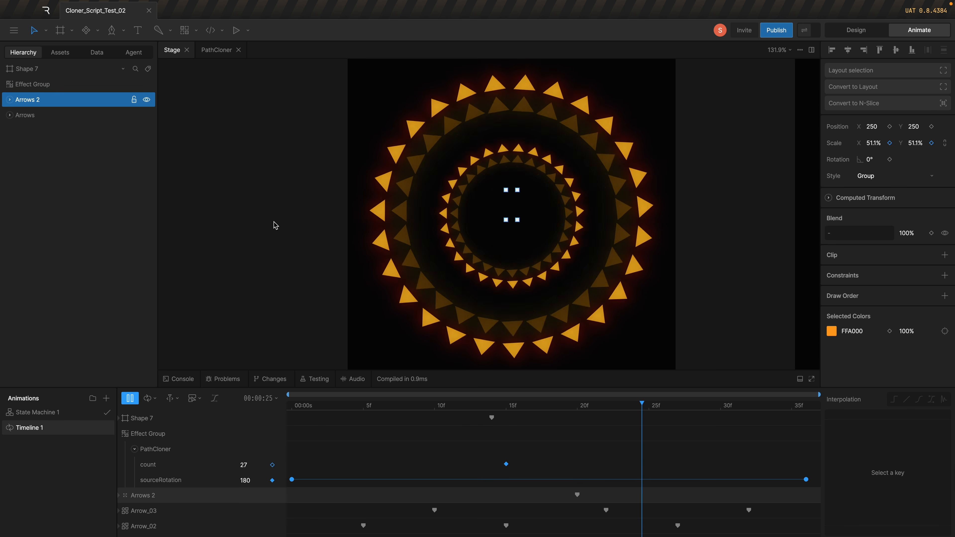
pyautogui.click(291, 206)
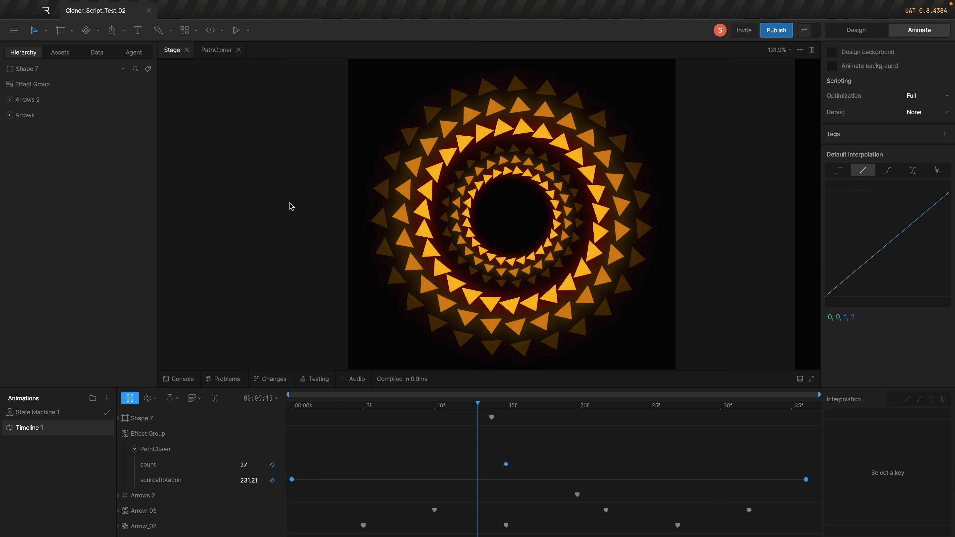